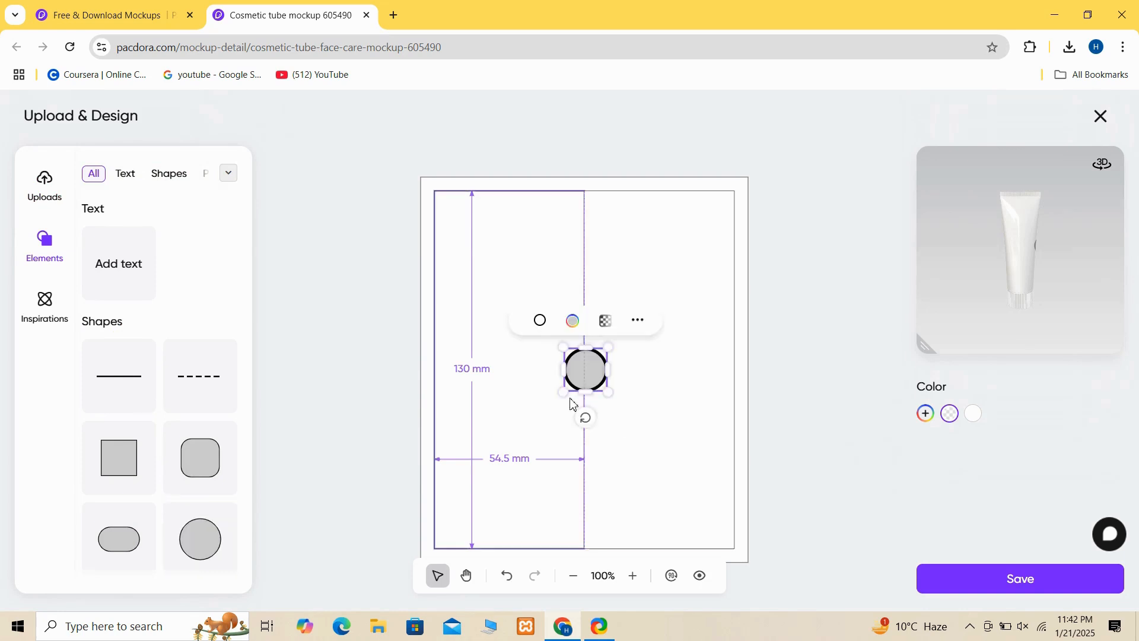
- Enlarge the circle to slightly wider than the 54.5 mm left panel and position it over that panel's lower end
drag(559, 394, 466, 457)
drag(598, 414, 520, 223)
drag(546, 295, 600, 320)
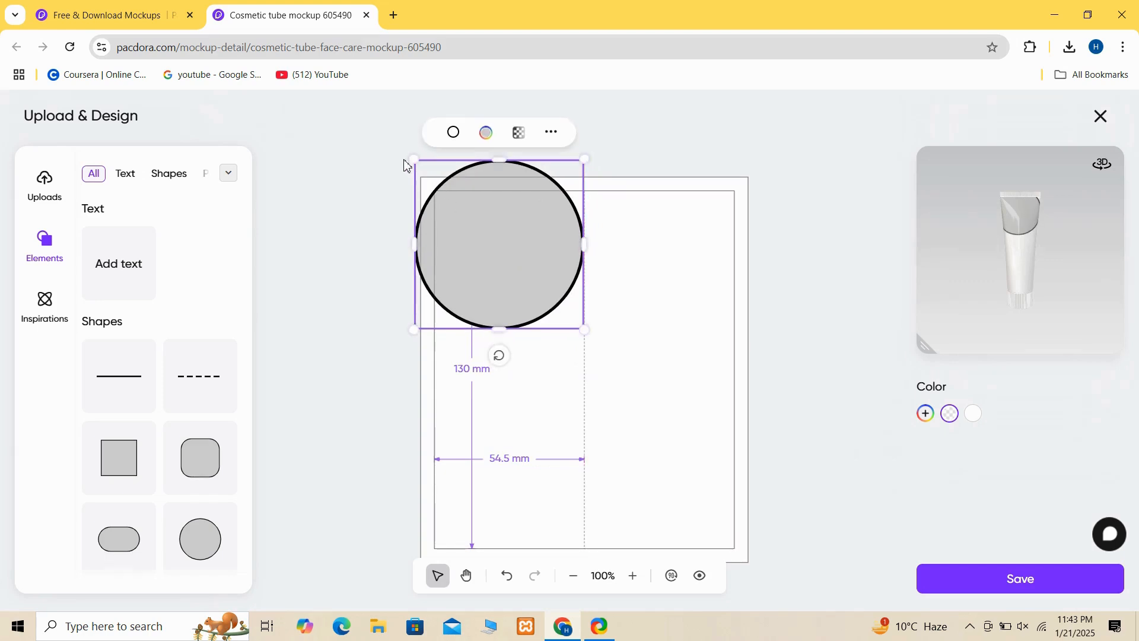
drag(462, 228, 475, 496)
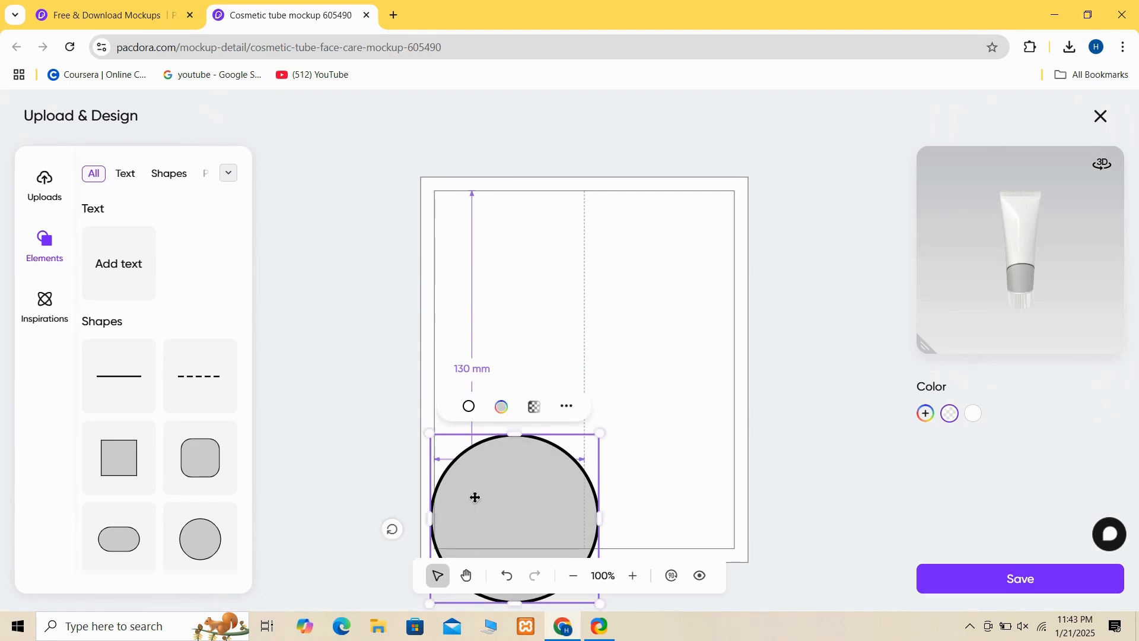
- Duplicate the large circle and place the copy beside it over the lower end of the right panel
right_click(476, 497)
click(521, 247)
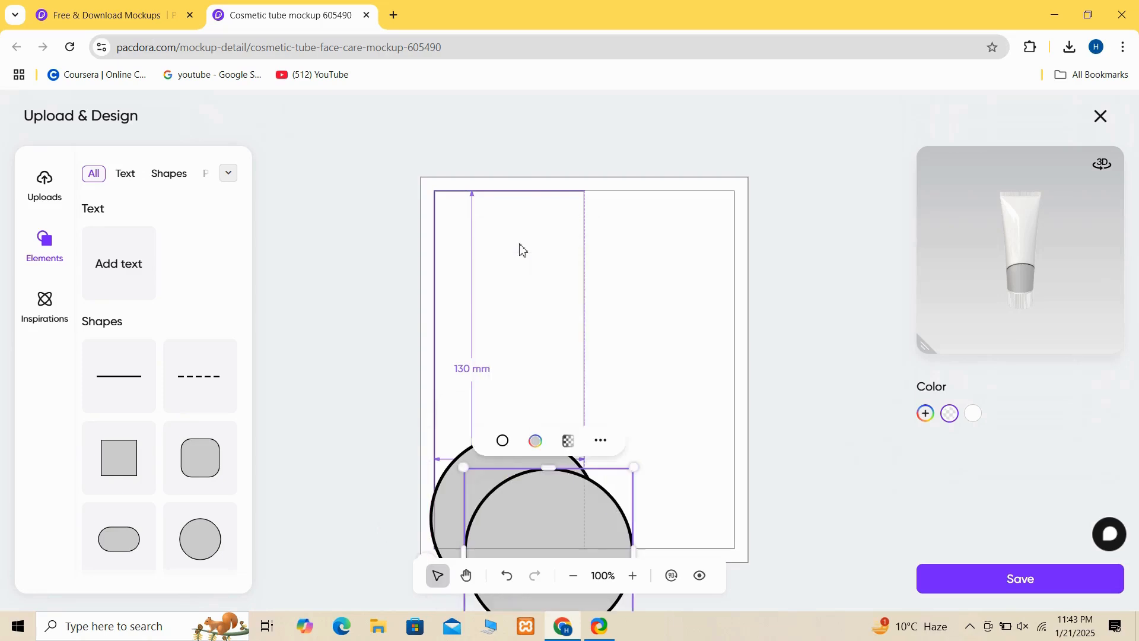
drag(538, 545, 657, 506)
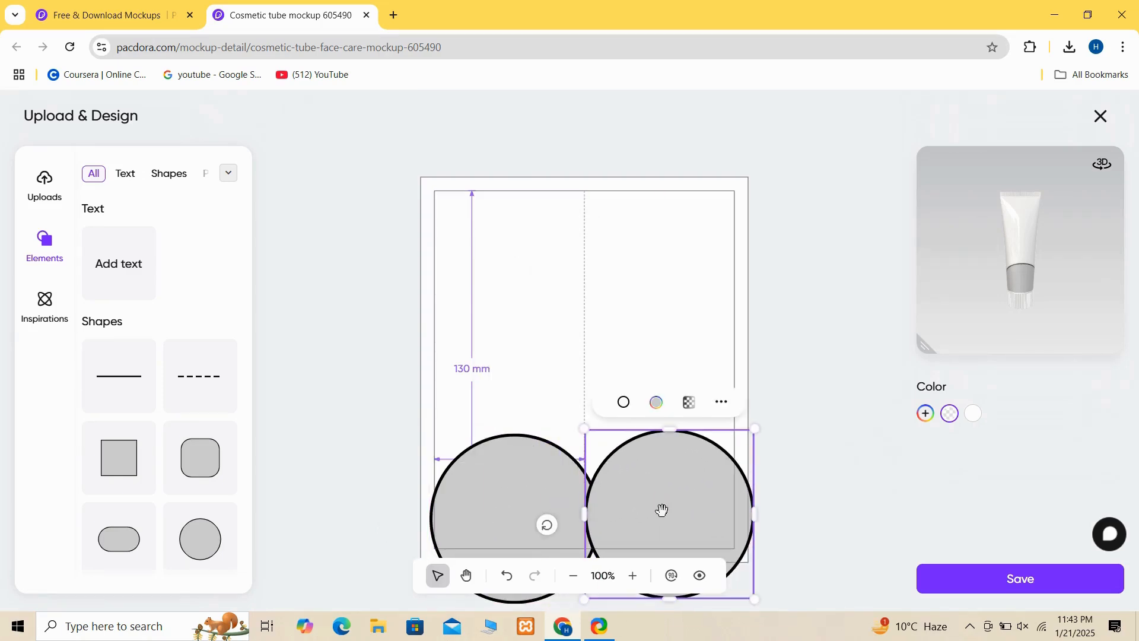
click(808, 454)
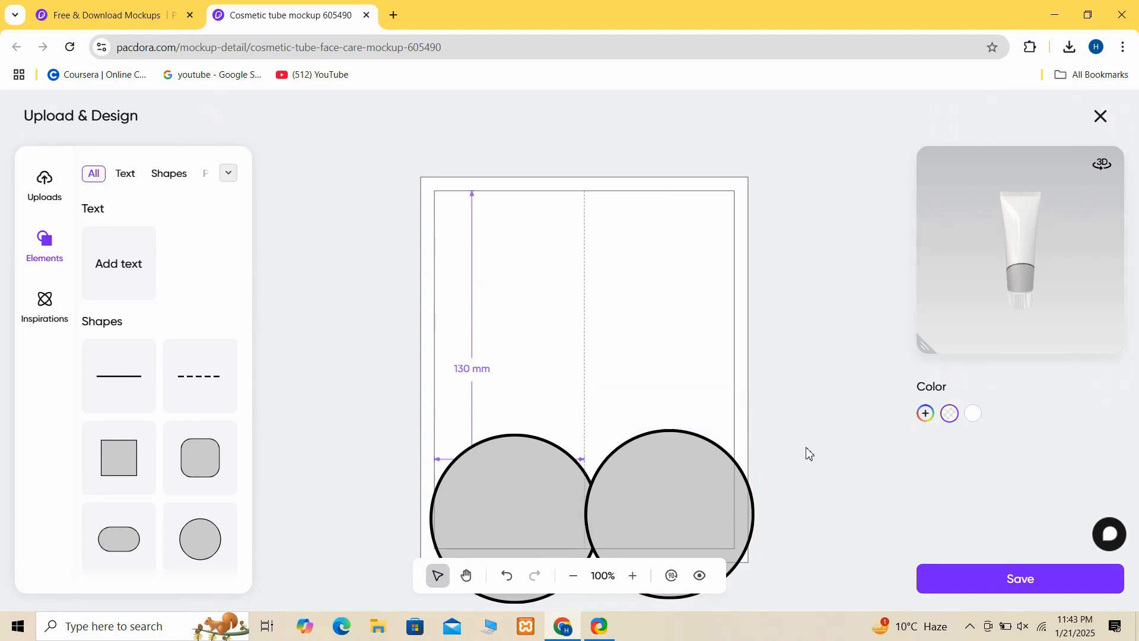
- Set the border color of the circle on the left panel to white (#ffffff)
click(532, 500)
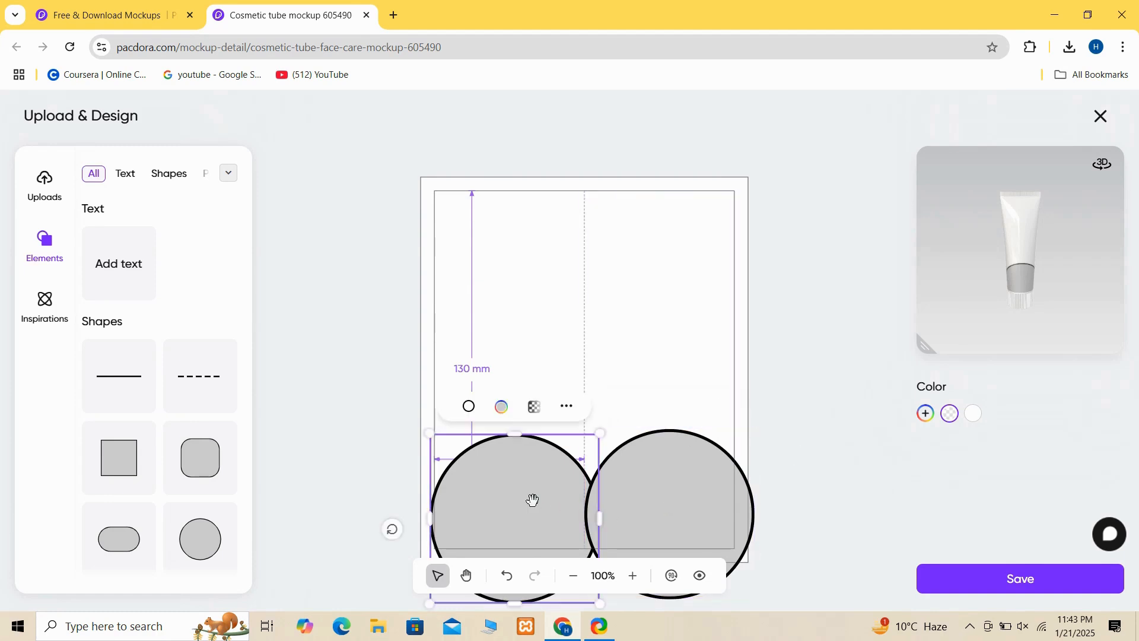
click(470, 408)
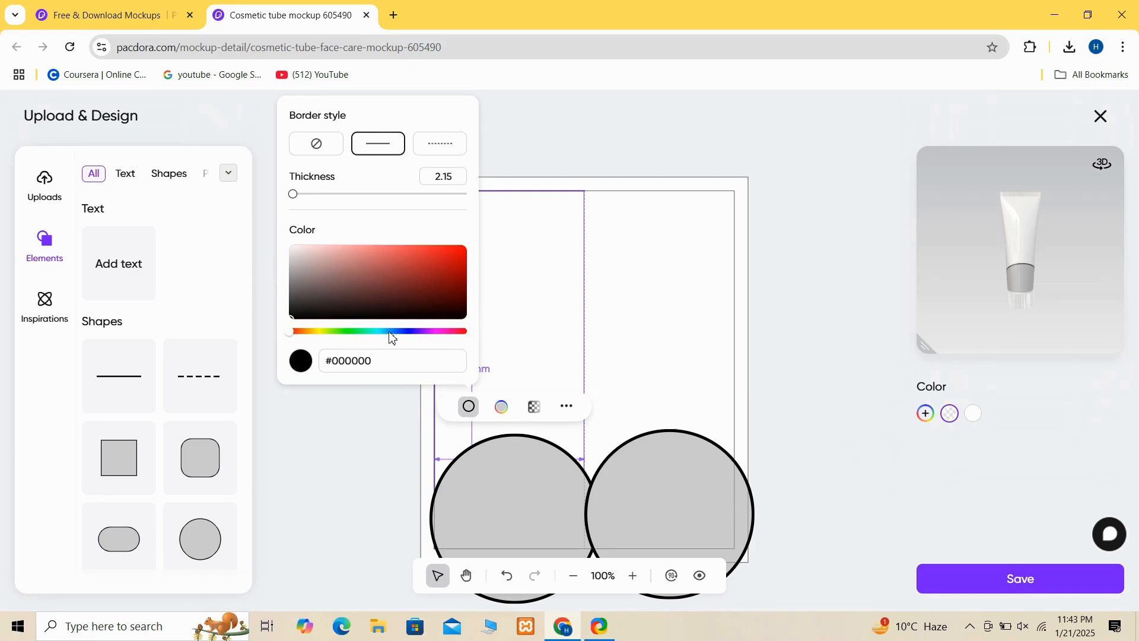
drag(295, 325, 282, 227)
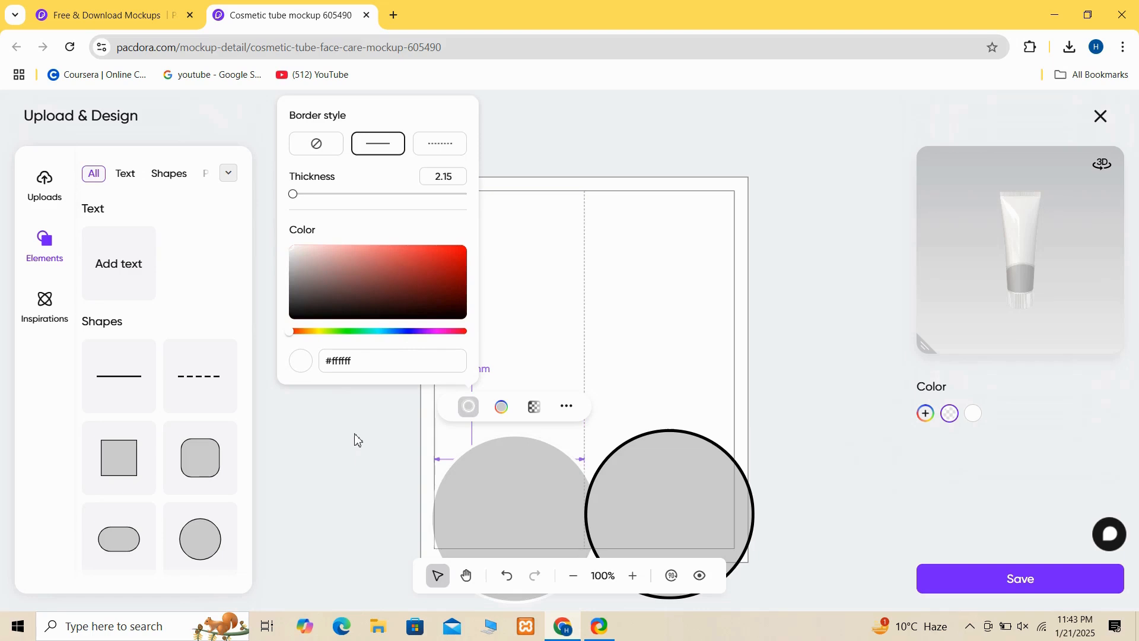
- Fill the circle on the left panel with blue #42a7ff
click(504, 518)
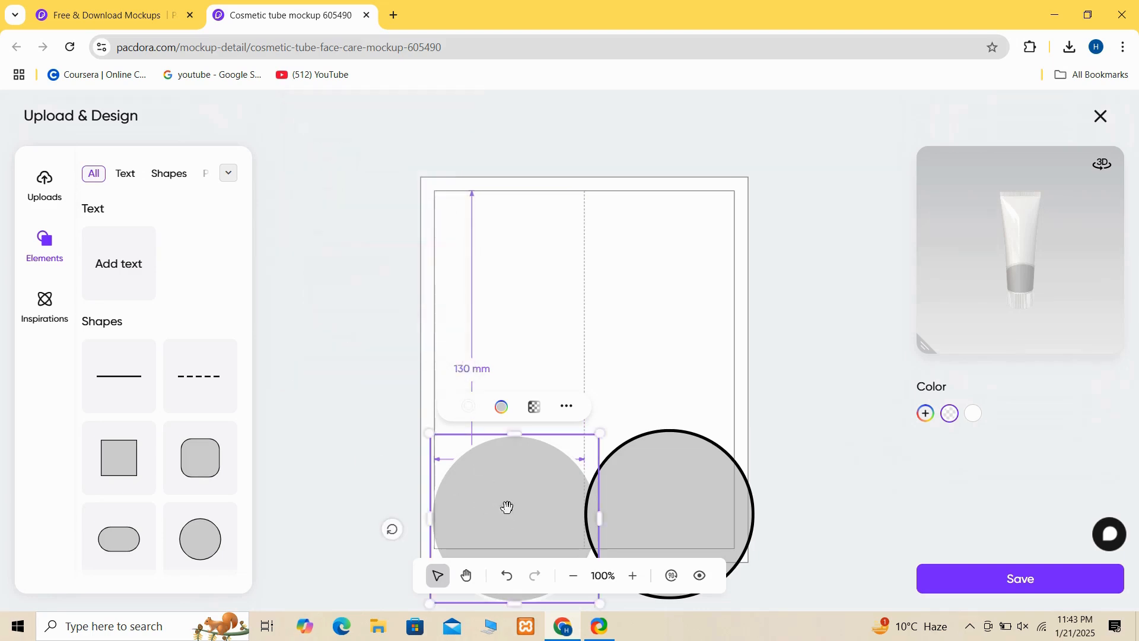
click(504, 408)
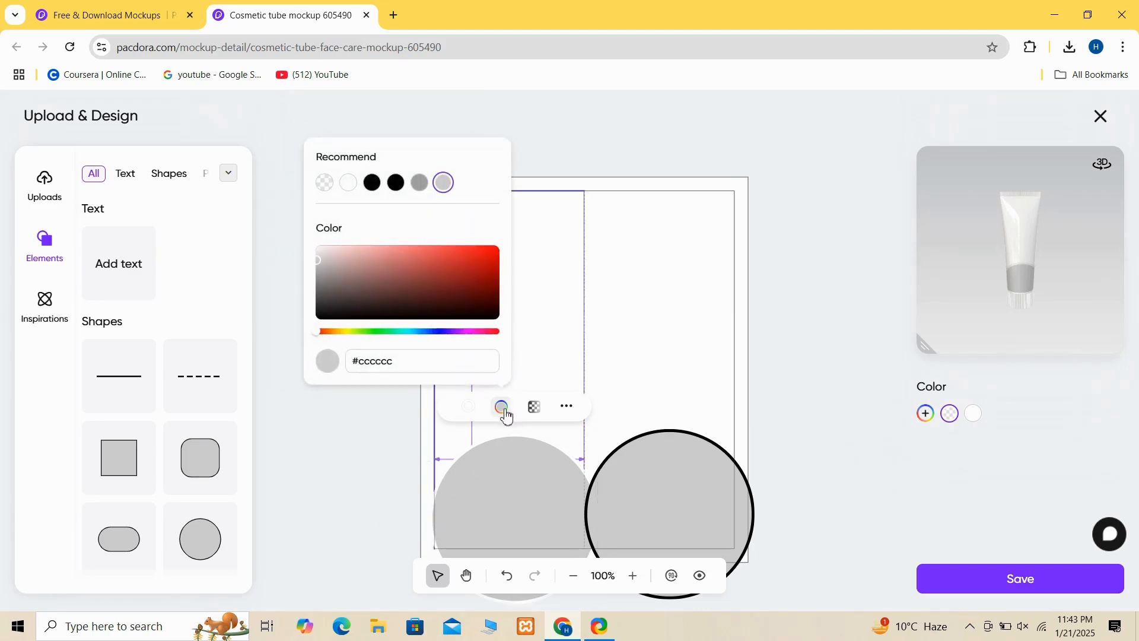
click(416, 332)
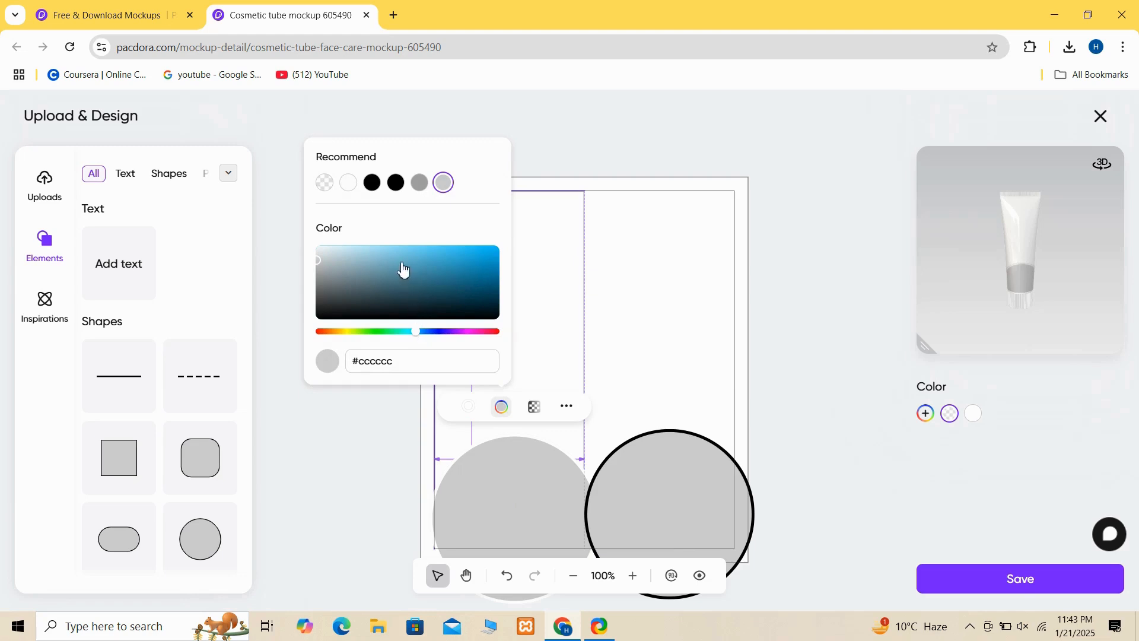
drag(418, 338, 425, 339)
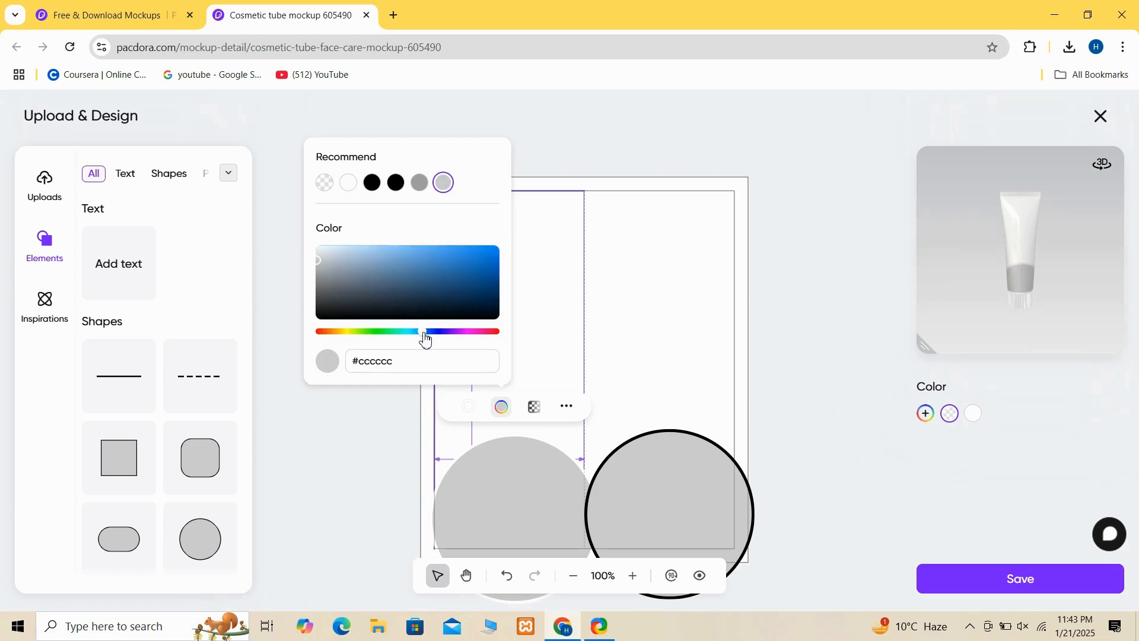
drag(463, 269, 456, 229)
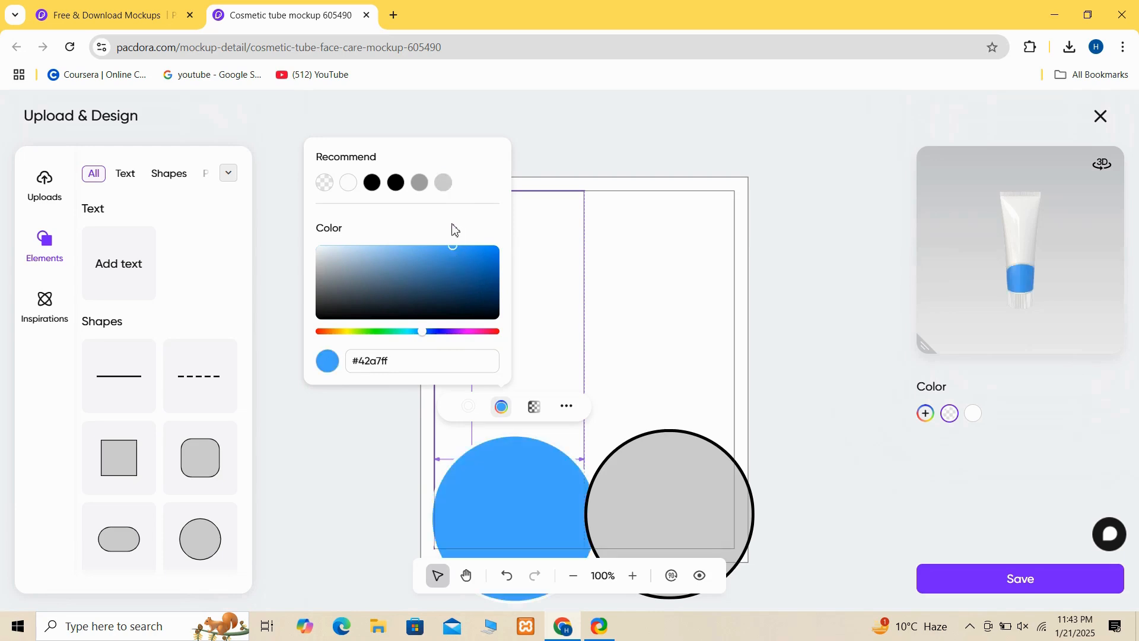
- Set the border color of the circle on the right panel to white (#ffffff)
click(652, 521)
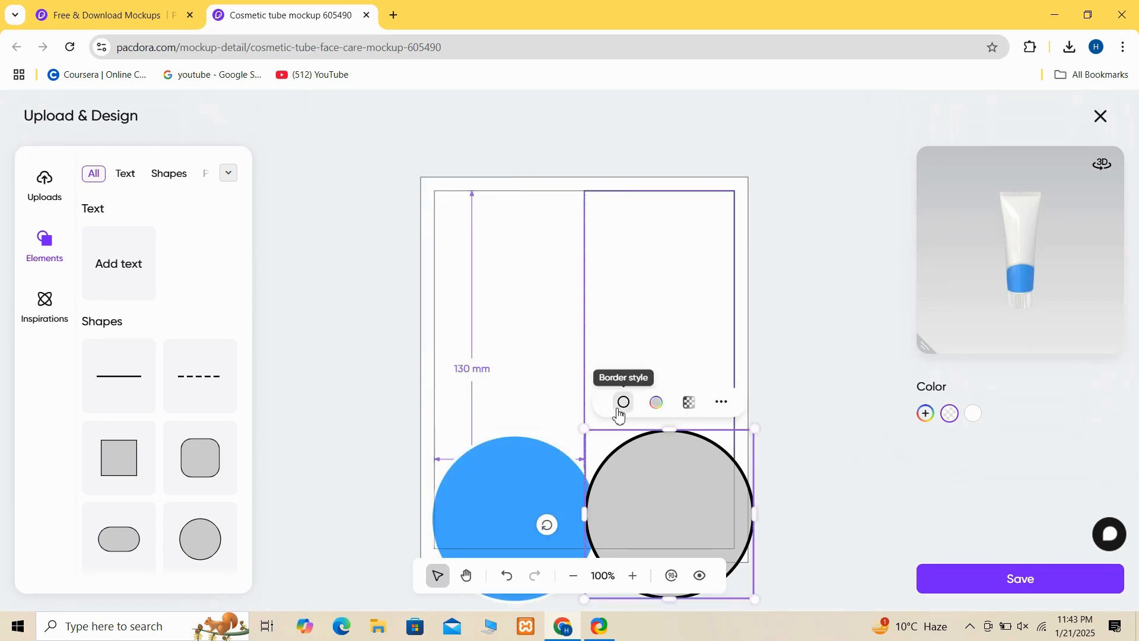
click(621, 409)
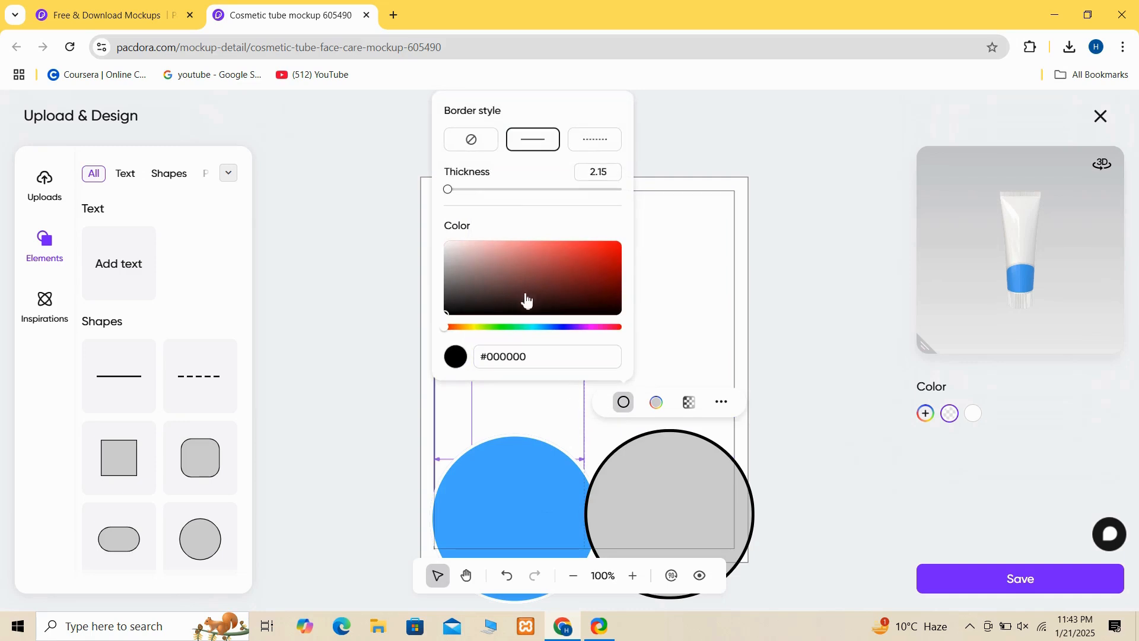
click(545, 328)
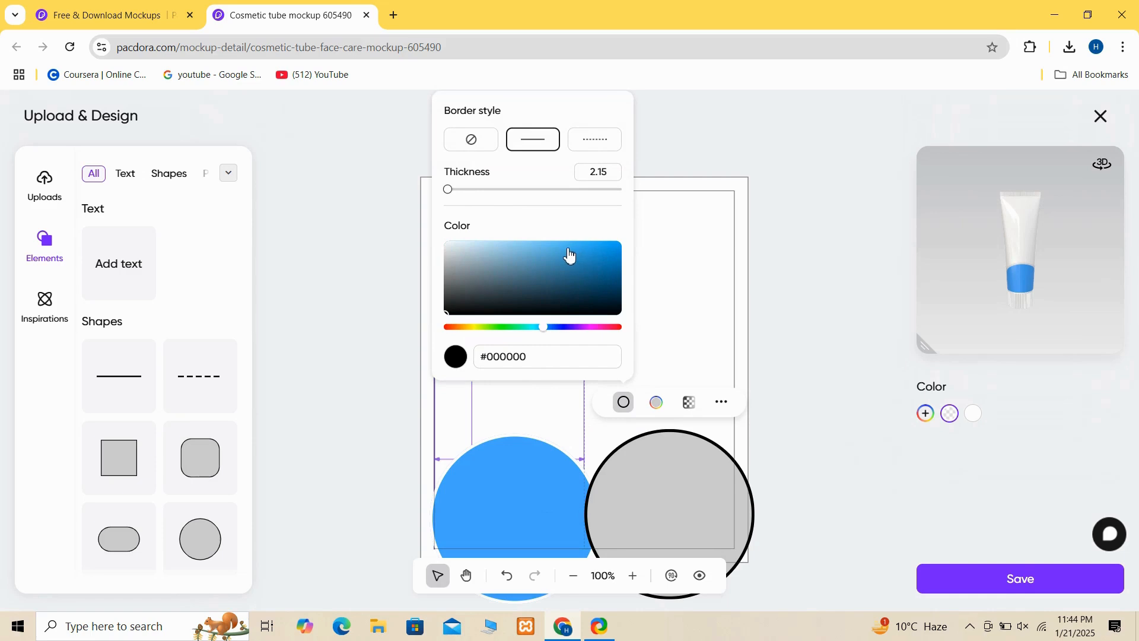
drag(449, 320, 435, 221)
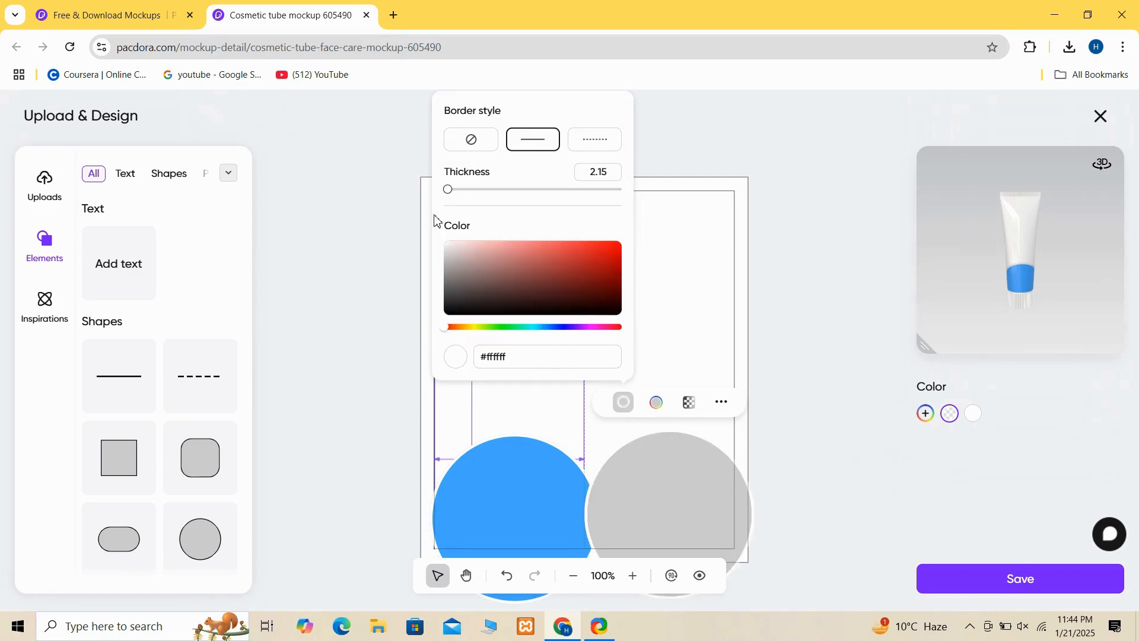
- Fill the circle on the right panel with the same blue, #42a7ff
click(679, 488)
click(657, 406)
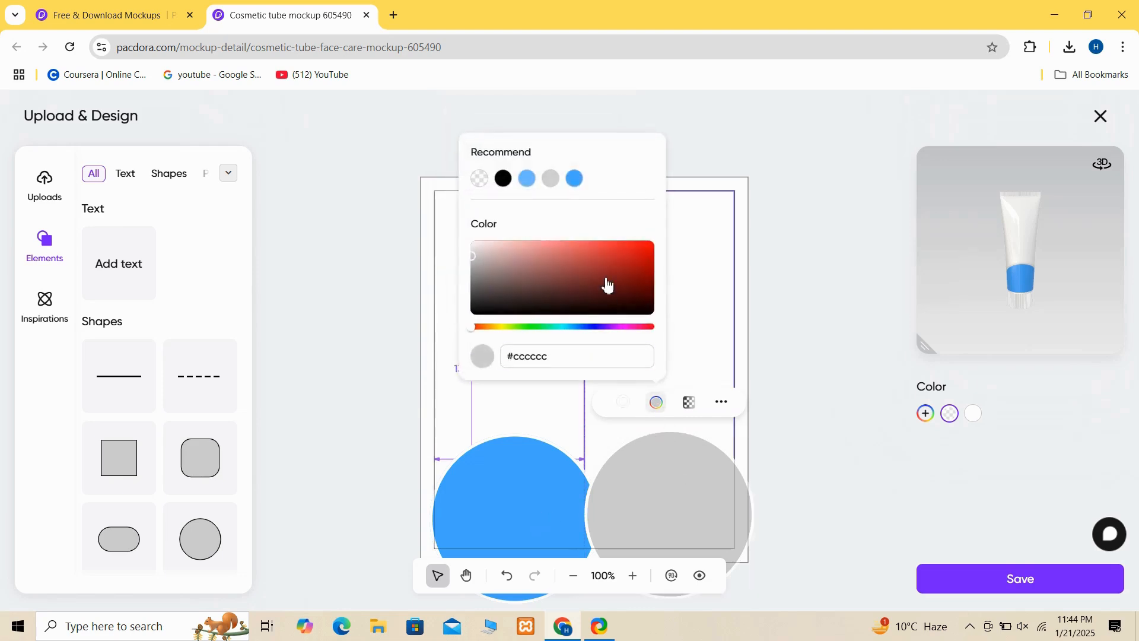
click(527, 179)
click(577, 180)
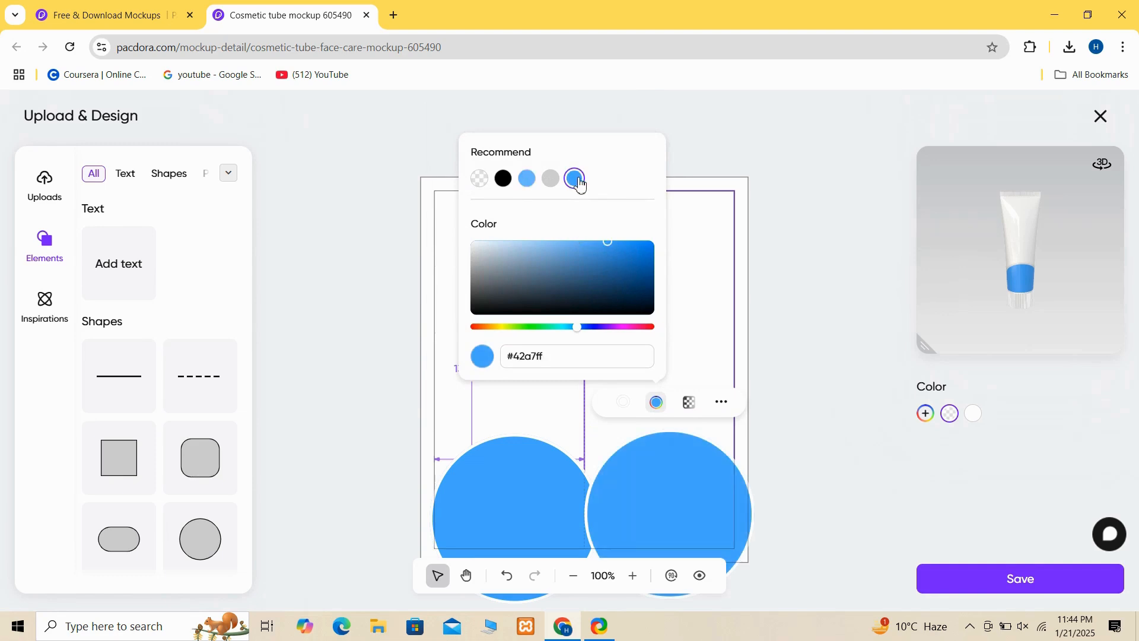
click(819, 461)
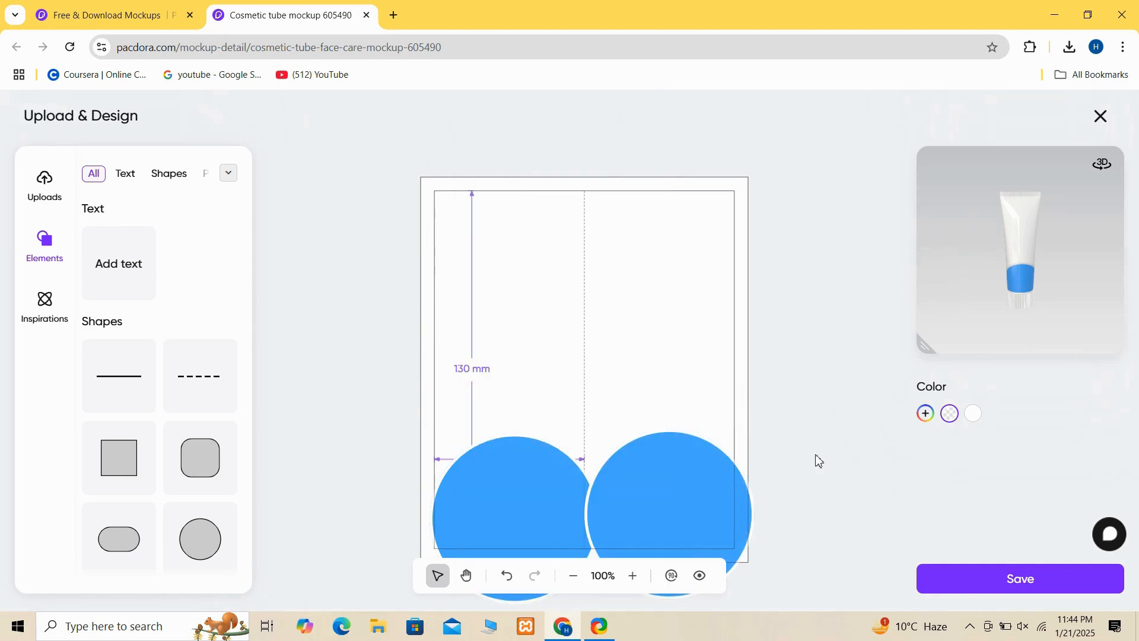
- Set the face color of the left panel to red #ff0000
mouse_move(552, 326)
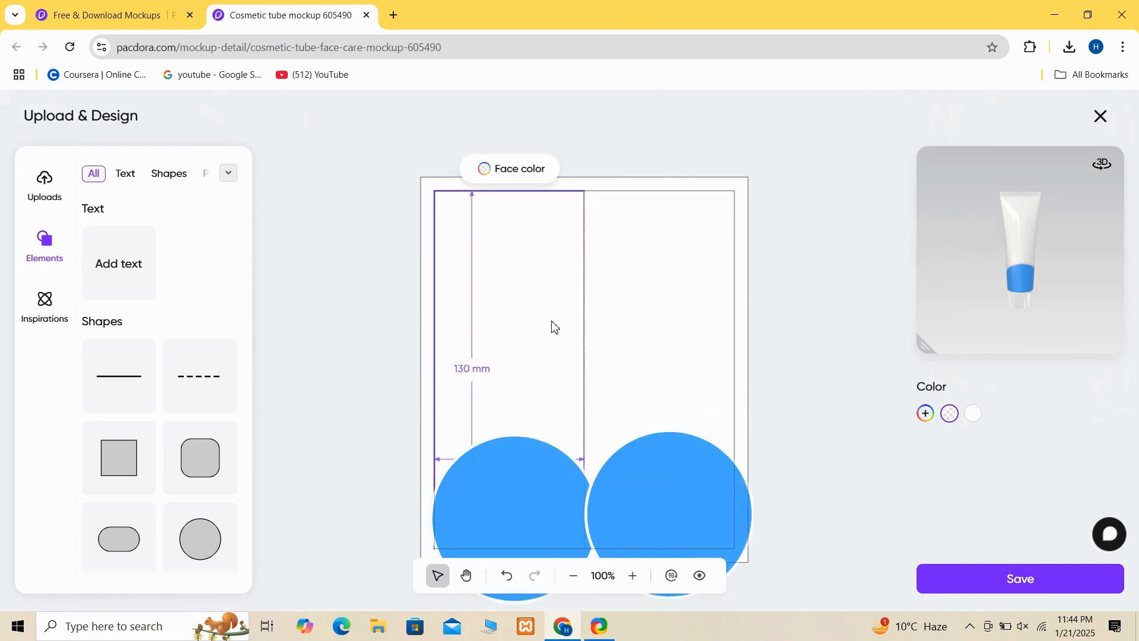
click(488, 178)
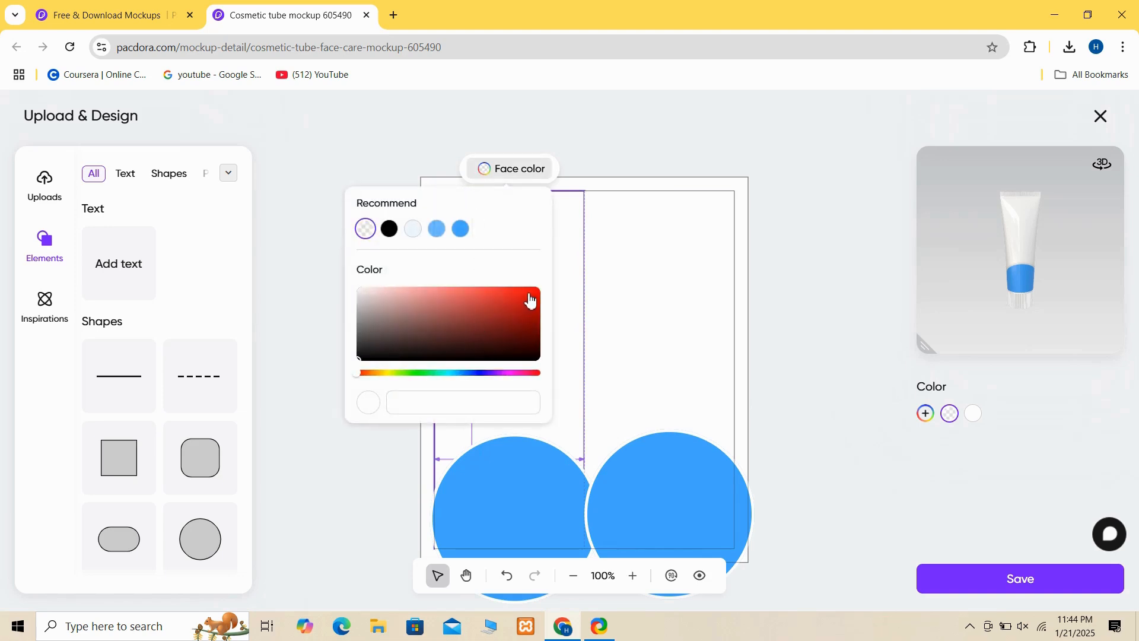
drag(529, 301, 544, 287)
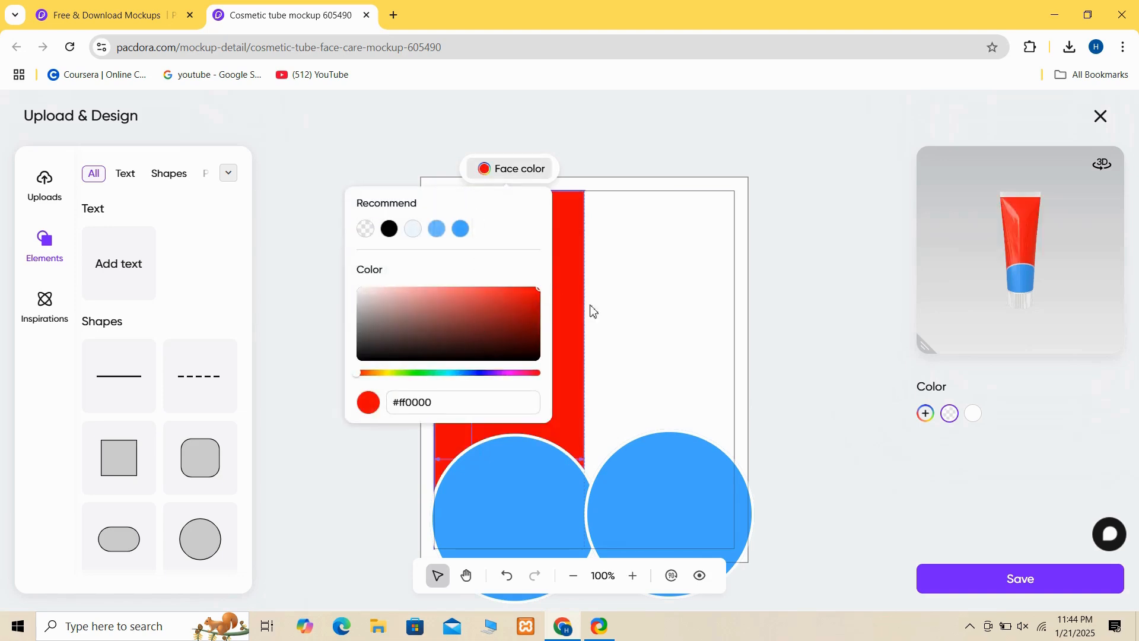
- Apply the red #ff0000 face color to the right panel
click(686, 376)
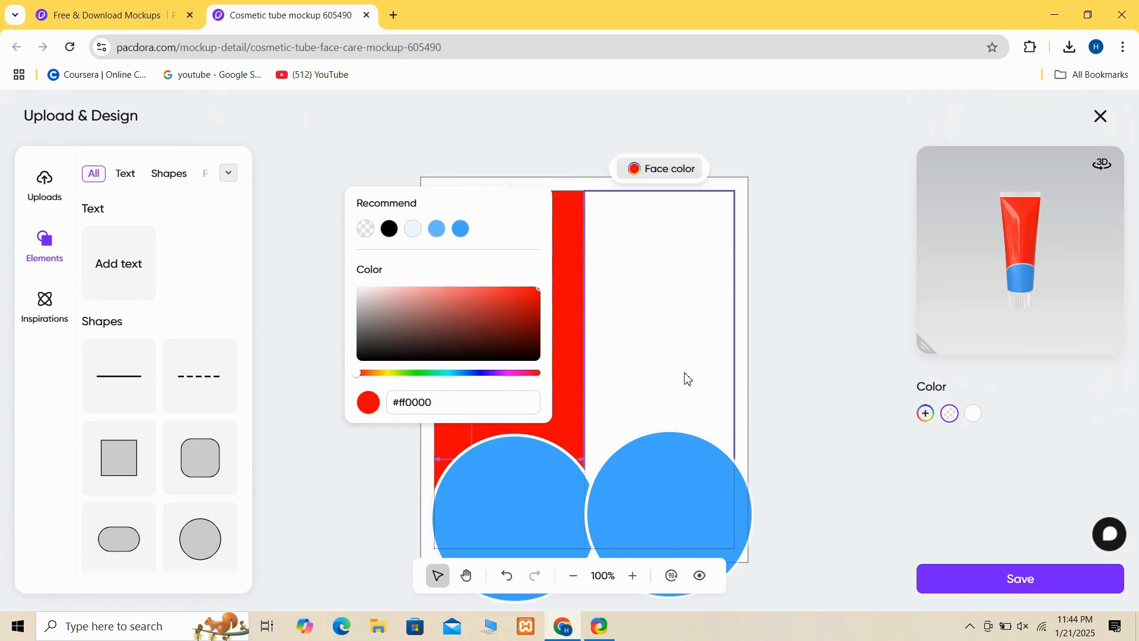
click(628, 169)
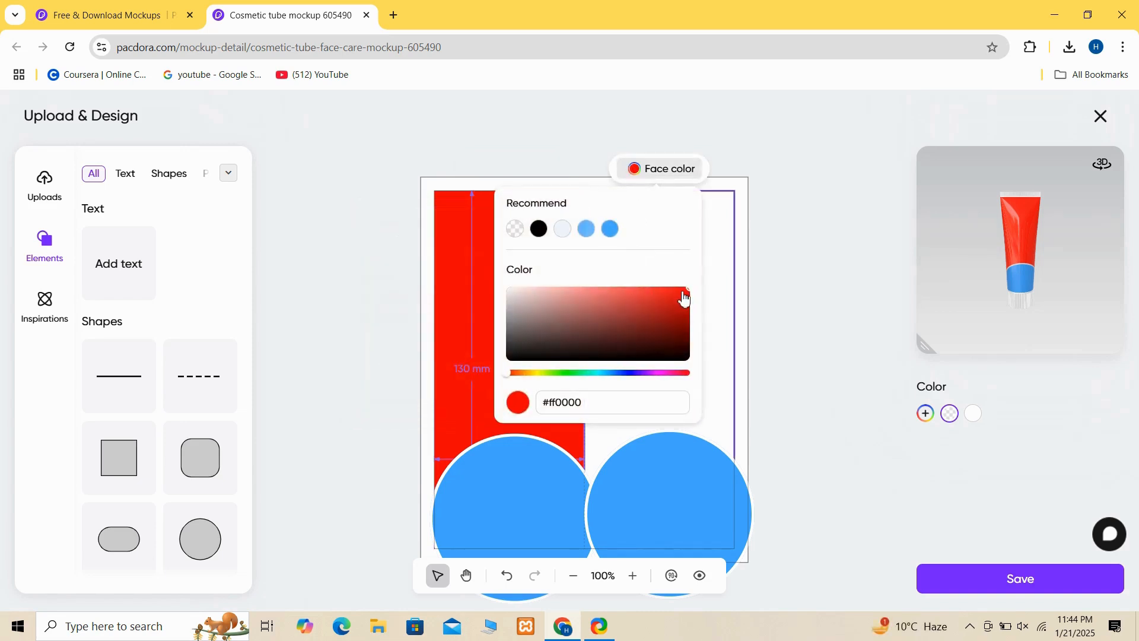
drag(685, 299, 699, 287)
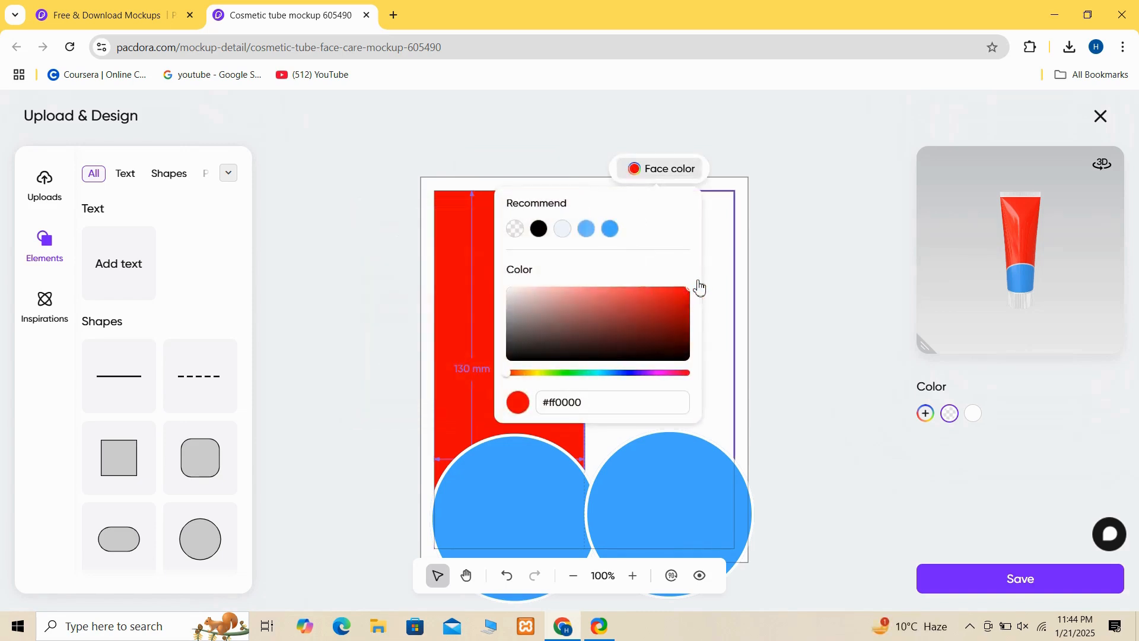
click(821, 334)
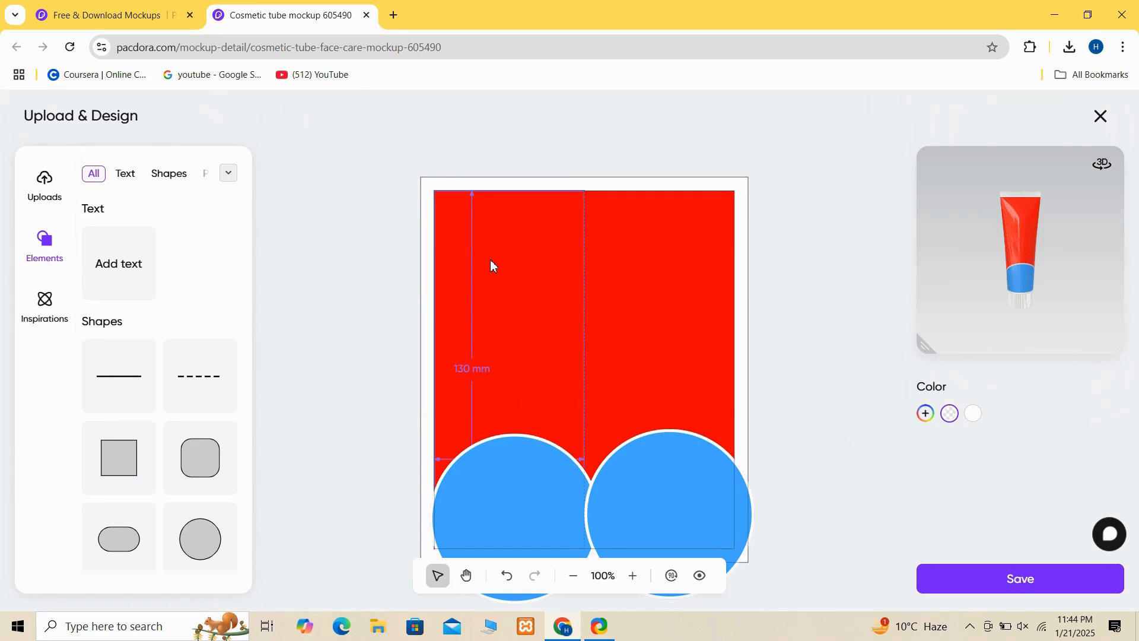
- Add a text element to the design and replace its placeholder with TOOTHPASTE
click(125, 265)
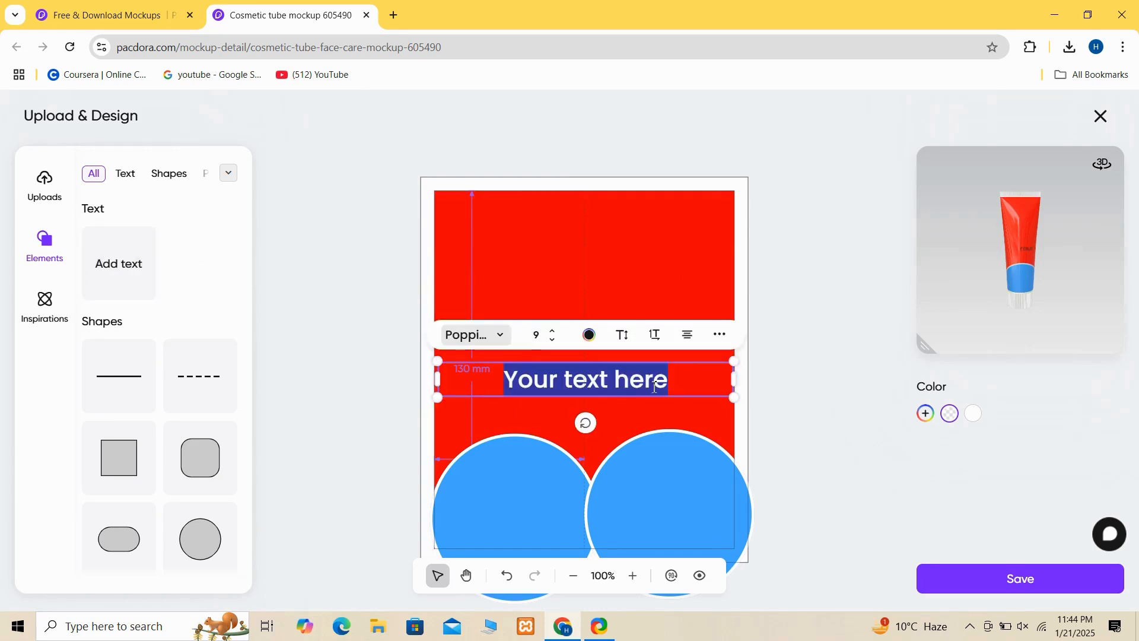
click(677, 384)
key(BackSpace)
key(BackSpace)
key(BackSpace)
key(BackSpace)
key(BackSpace)
key(BackSpace)
key(BackSpace)
key(BackSpace)
key(BackSpace)
key(BackSpace)
key(BackSpace)
key(BackSpace)
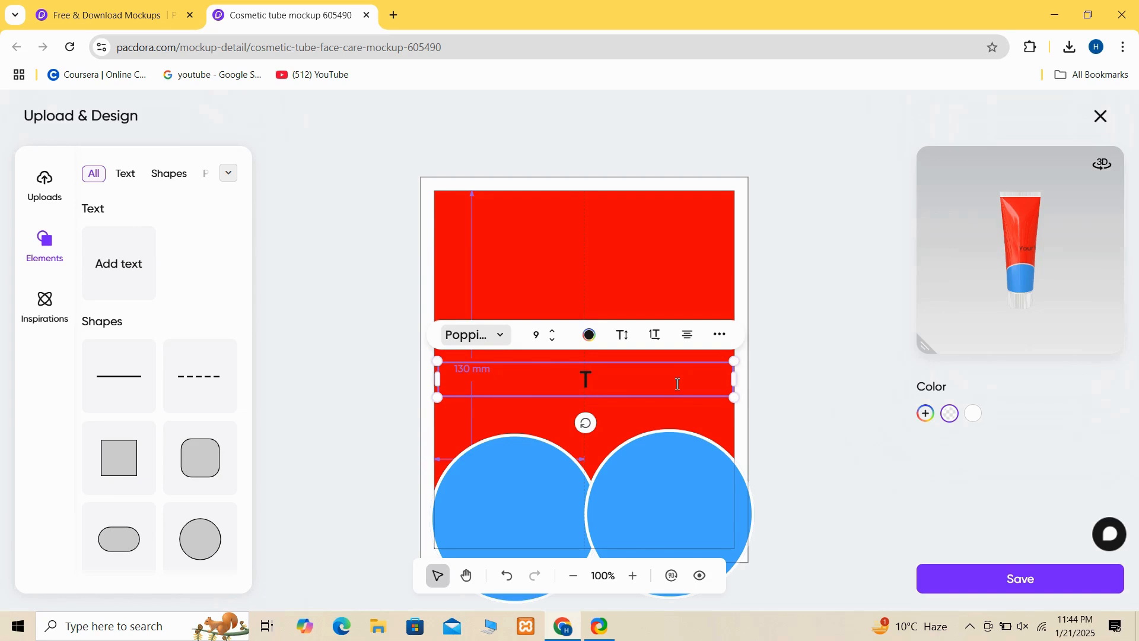
text(TOOTH)
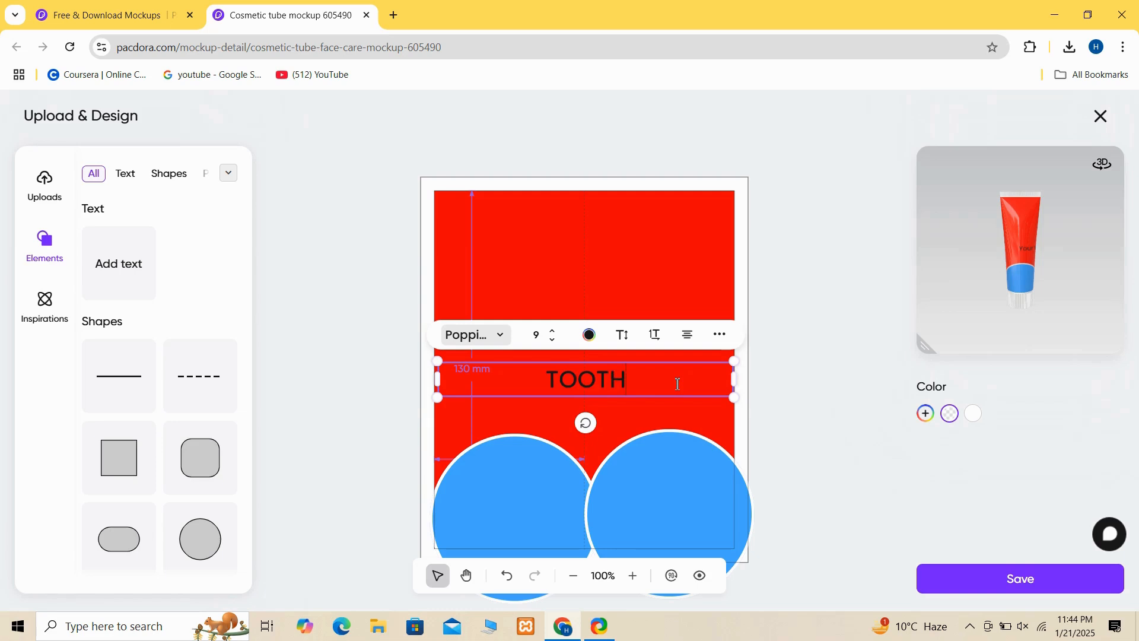
text(PA)
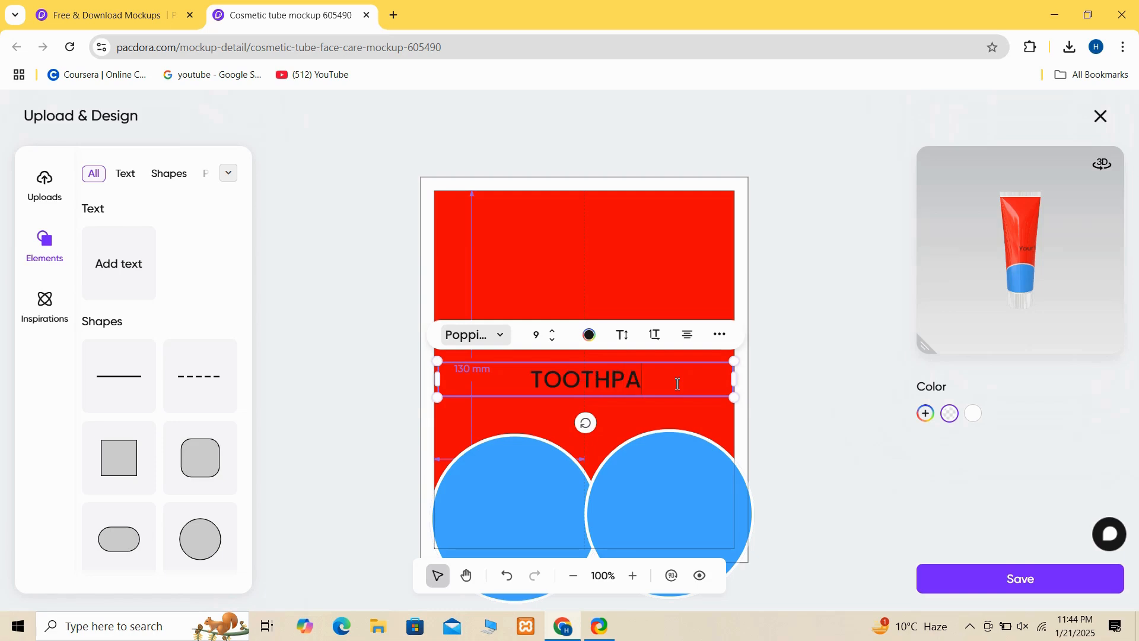
text(STE)
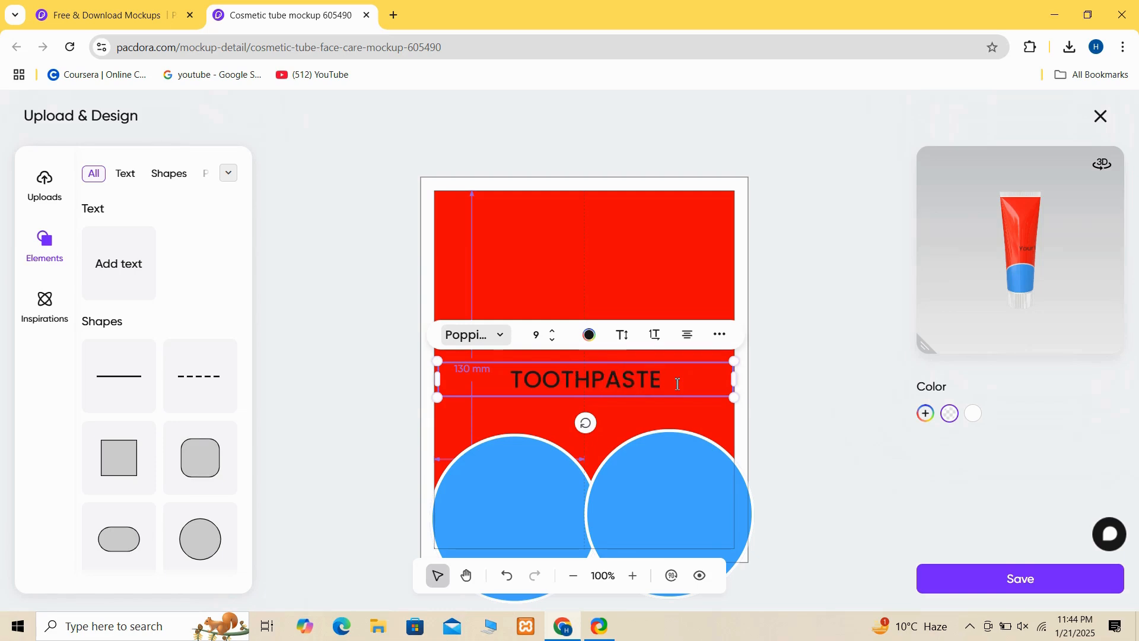
- Narrow the TOOTHPASTE text box to about the left panel's width and color the text white
drag(733, 380, 593, 385)
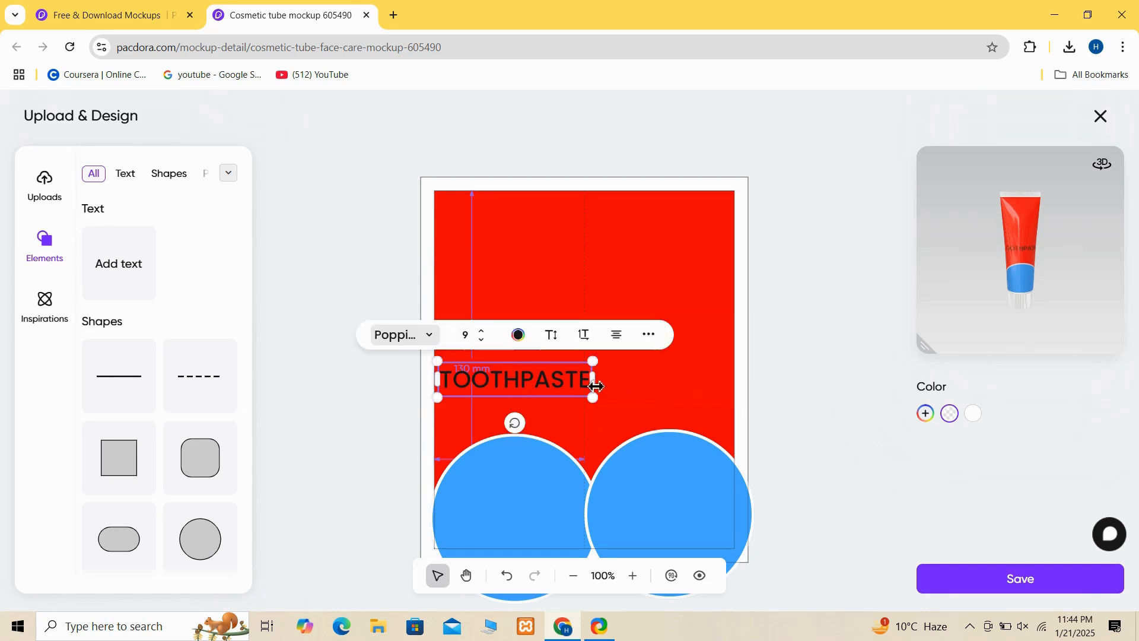
click(520, 337)
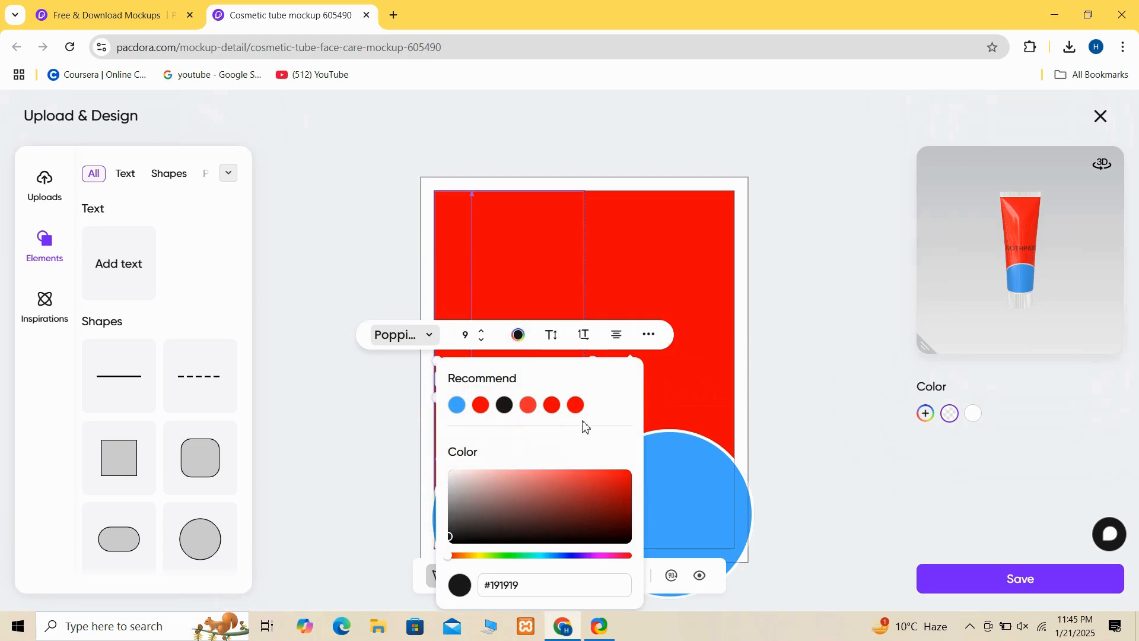
drag(453, 543, 451, 438)
click(799, 386)
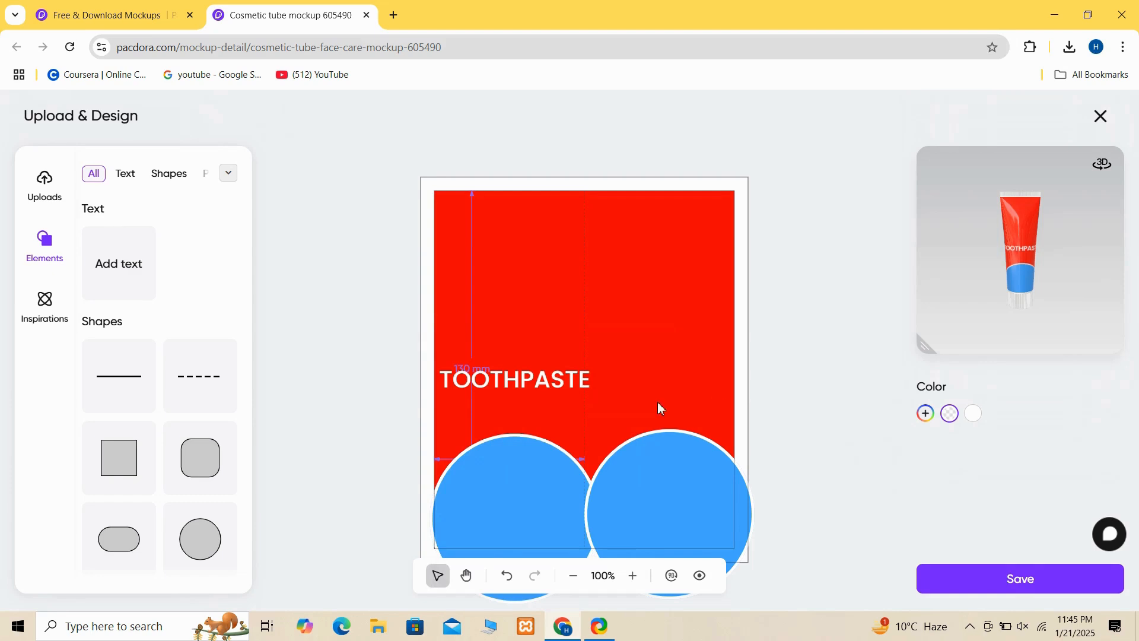
- Change the TOOTHPASTE text's font to bold Poppins
click(553, 385)
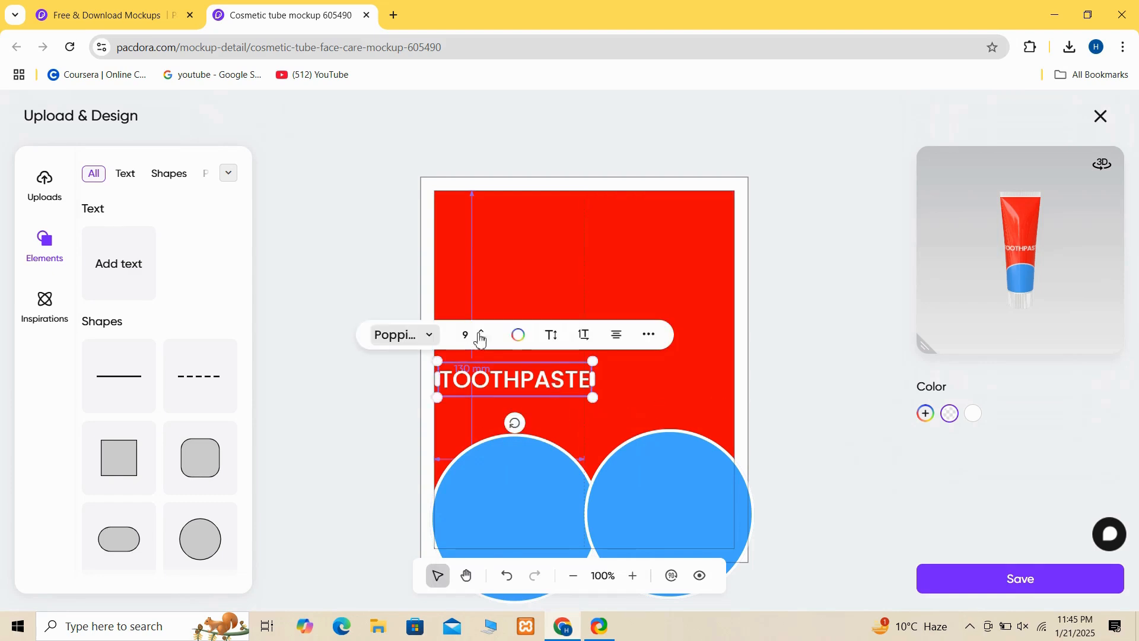
click(435, 344)
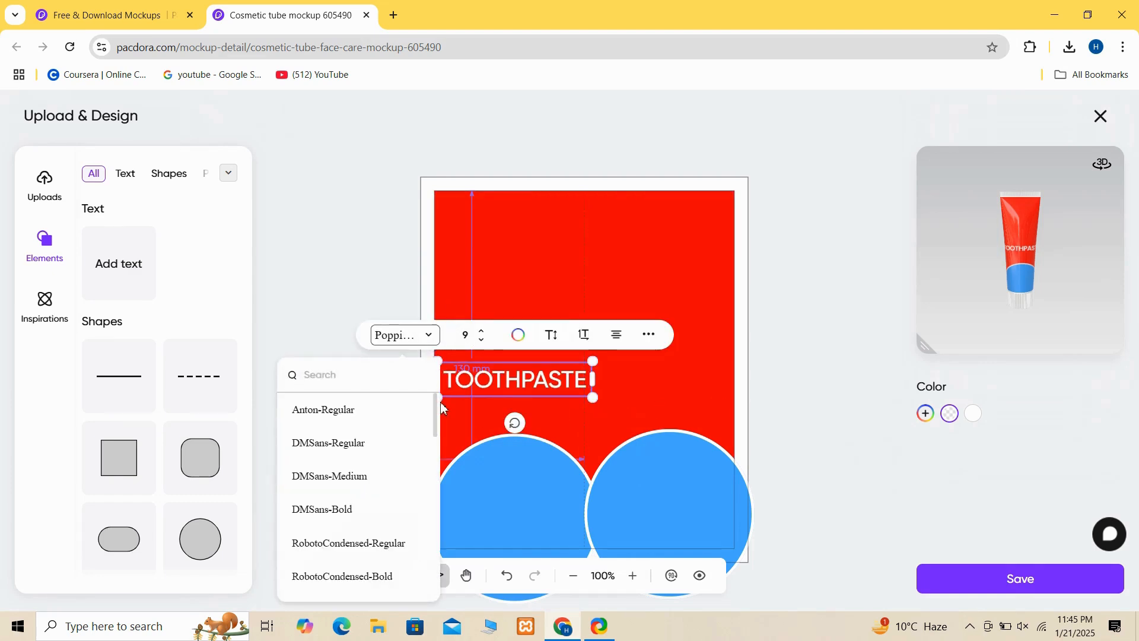
drag(436, 420, 434, 470)
click(393, 473)
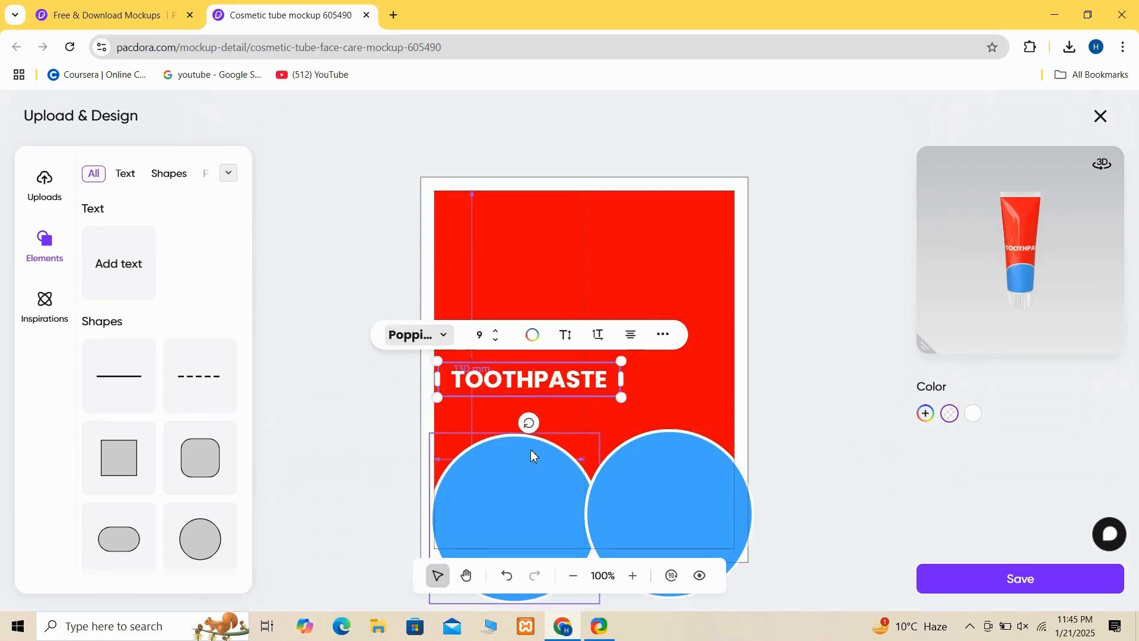
- Rotate the TOOTHPASTE text 90 degrees clockwise and center it vertically on the left panel above the blue circle
drag(515, 422, 407, 406)
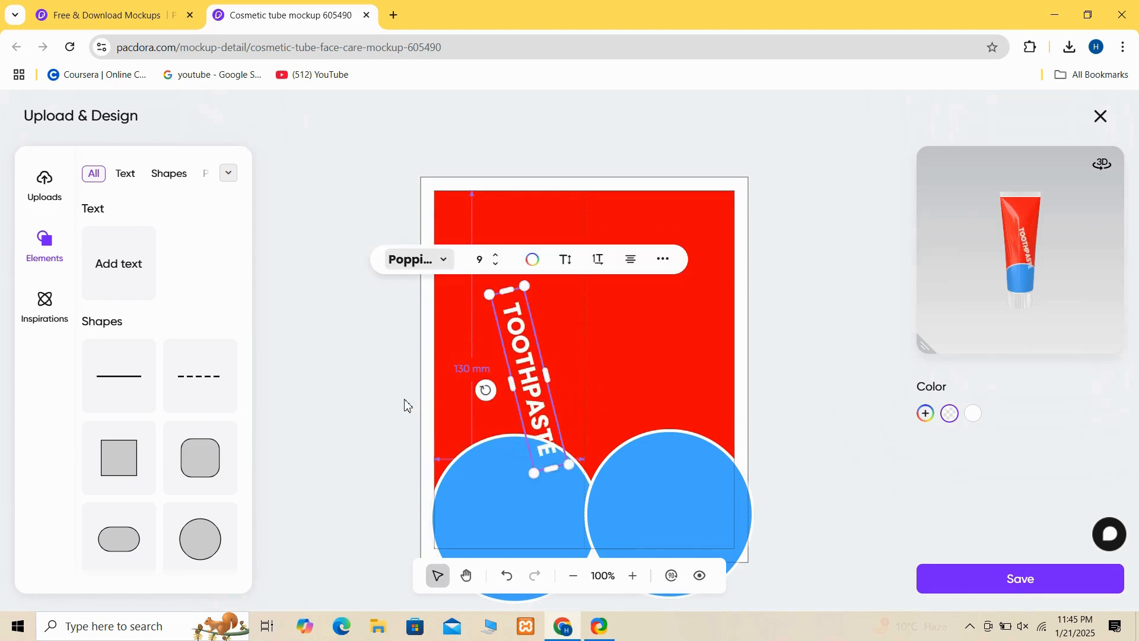
drag(485, 390, 511, 282)
click(368, 360)
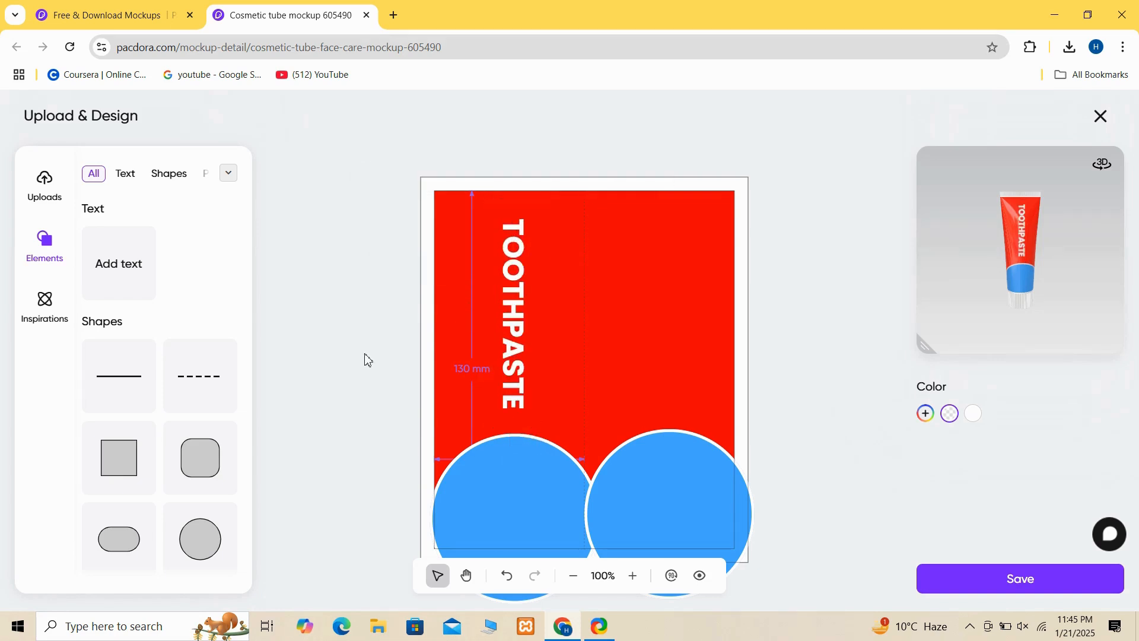
- Add a text element to the design and replace its placeholder with FREE
click(130, 273)
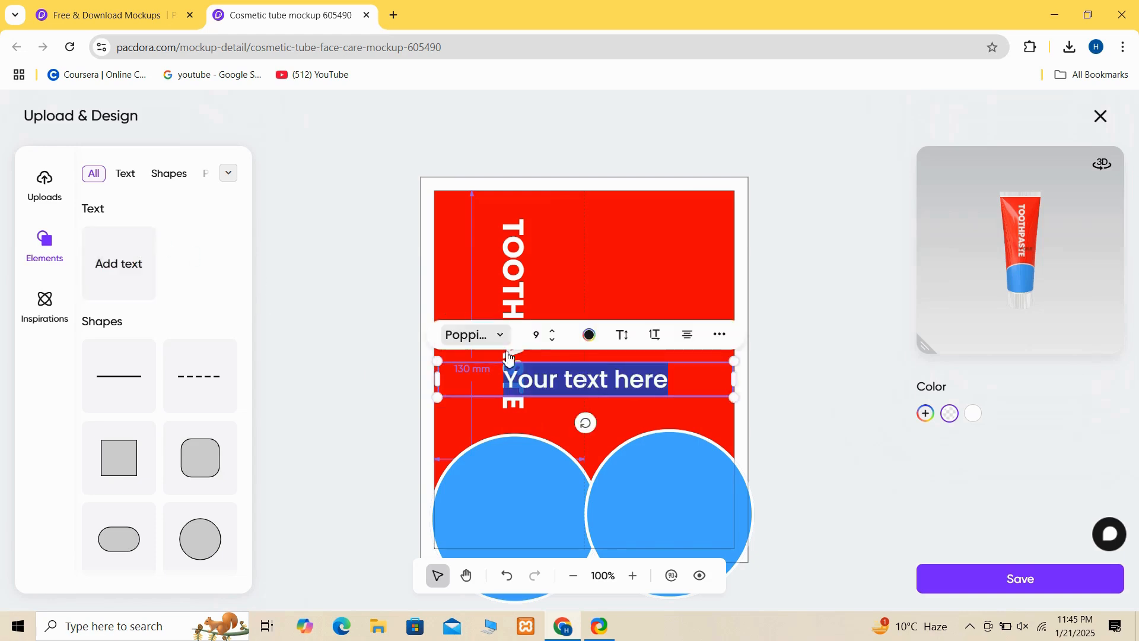
click(678, 376)
key(BackSpace)
key(BackSpace)
key(BackSpace)
key(BackSpace)
key(BackSpace)
key(BackSpace)
key(BackSpace)
key(BackSpace)
key(BackSpace)
key(BackSpace)
key(BackSpace)
key(BackSpace)
key(BackSpace)
key(BackSpace)
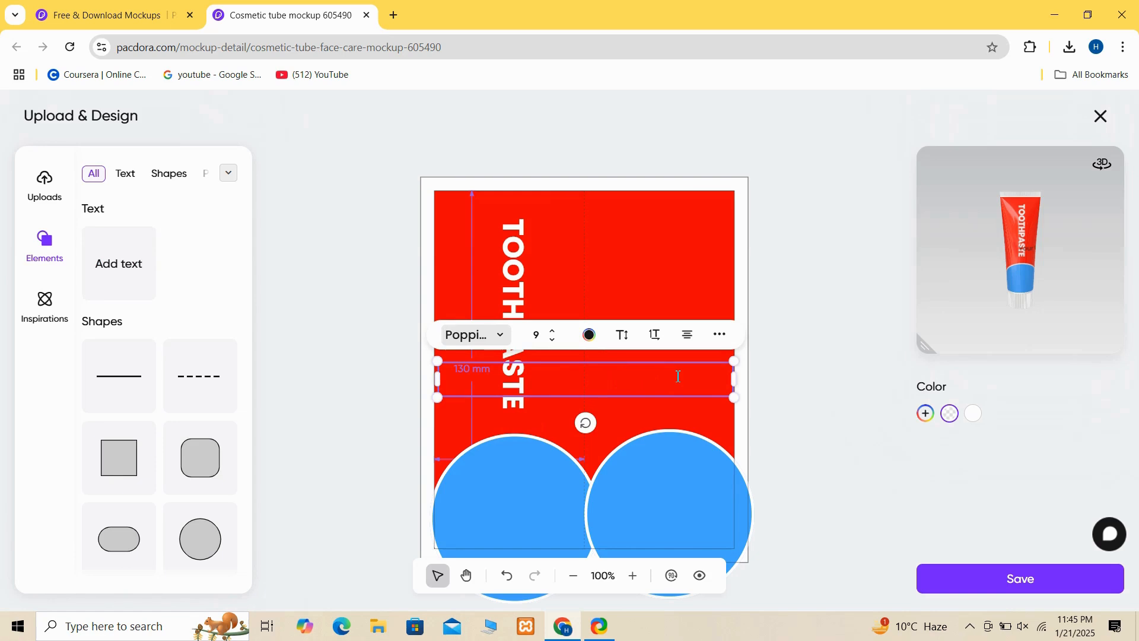
text(FREE)
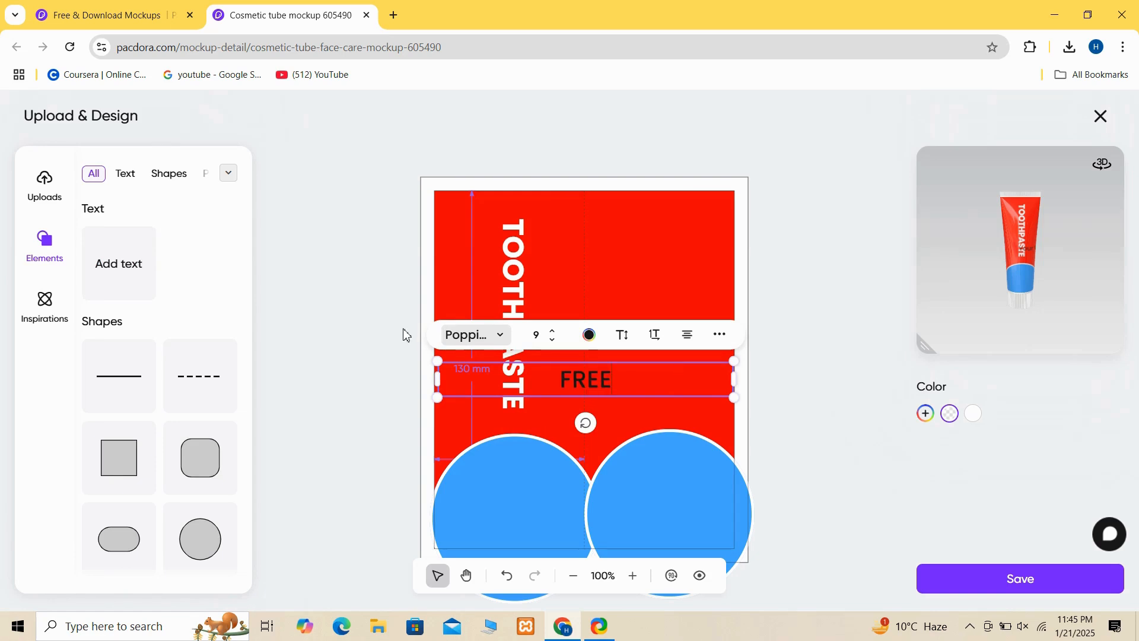
click(373, 349)
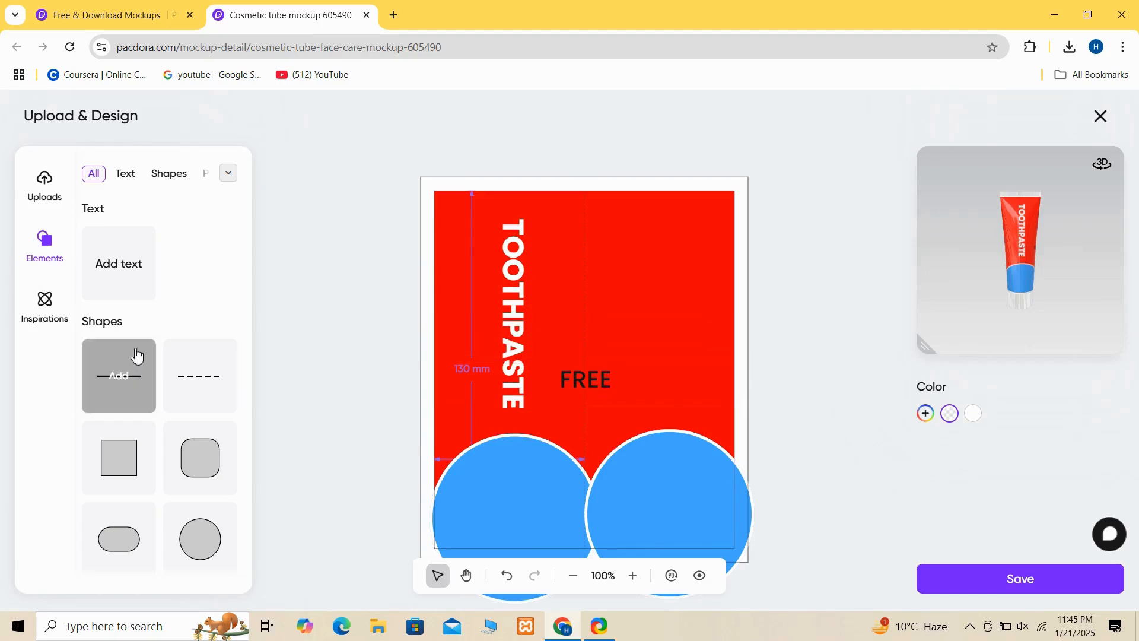
- Add another text element and replace its placeholder with Mockup
click(132, 265)
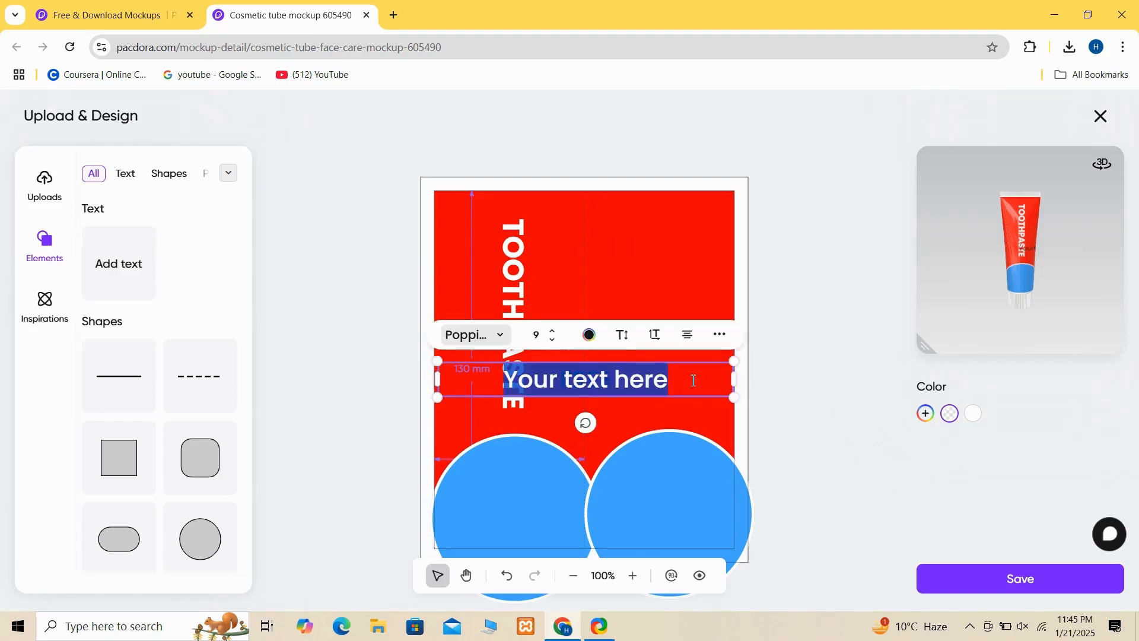
text(FREE )
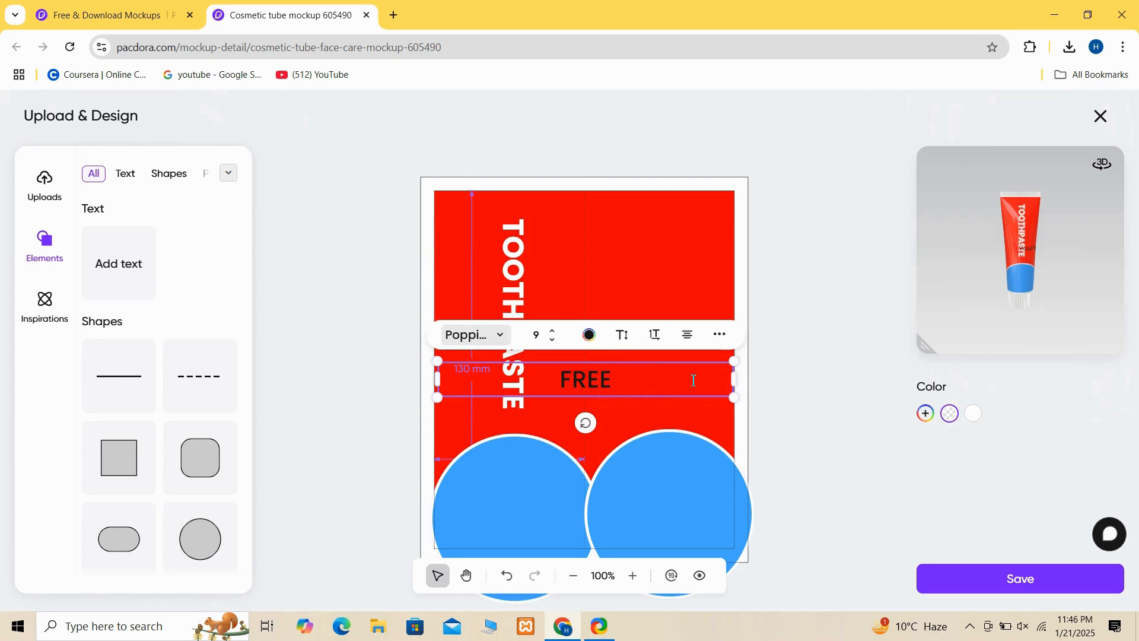
text(Mockup)
key(BackSpace)
text(p)
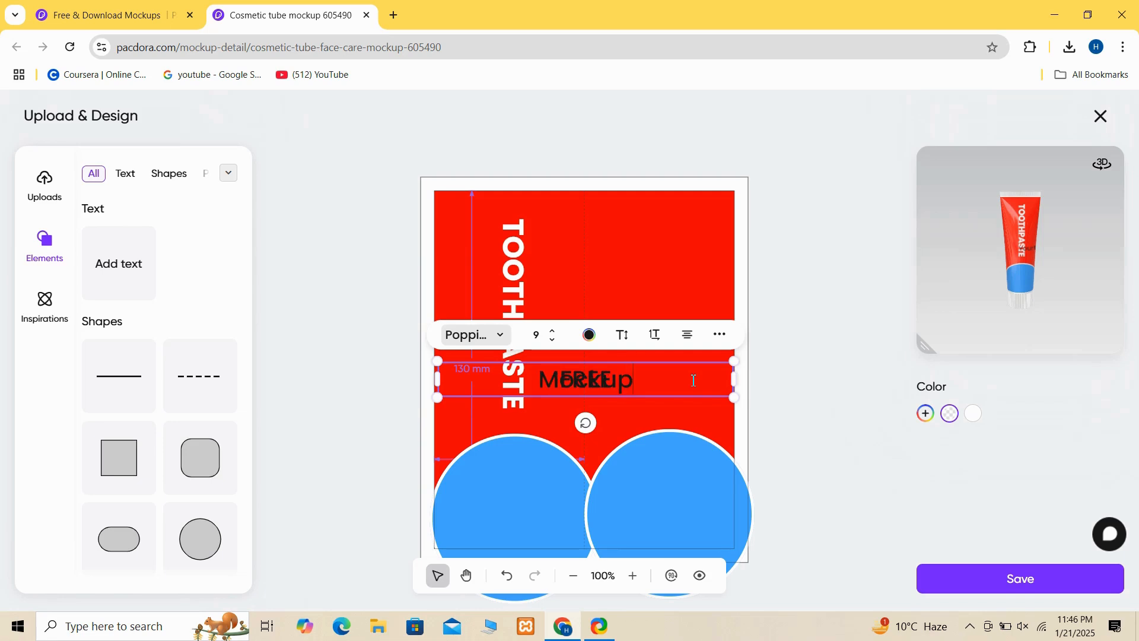
click(823, 318)
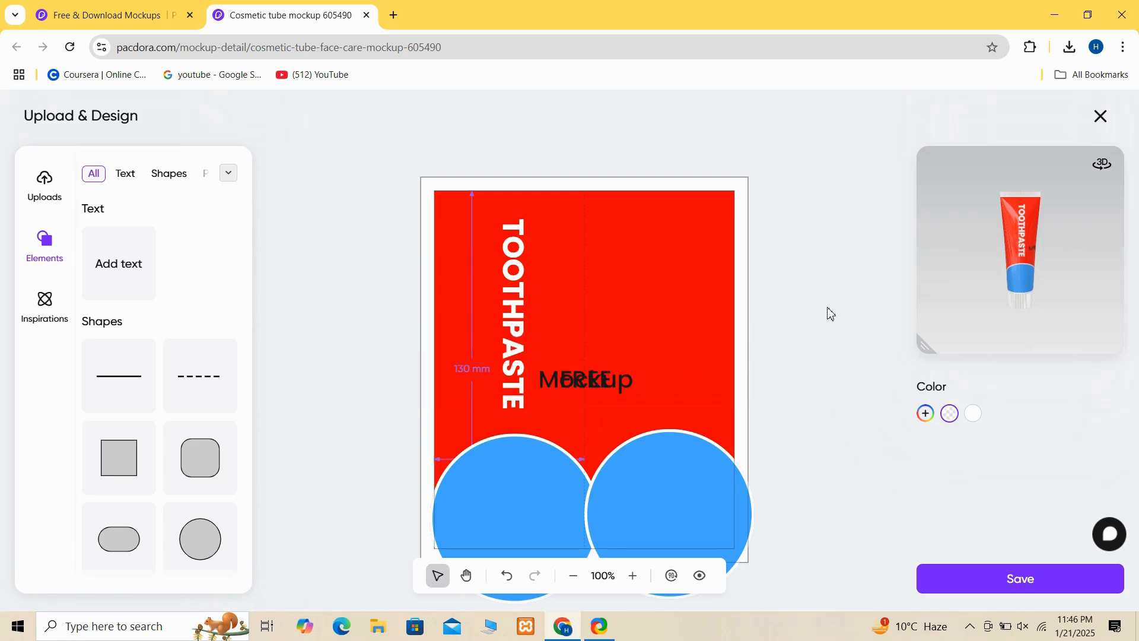
- Separate Mockup from the FREE text, rotate it 90 degrees clockwise and place it inside the left blue circle
click(632, 379)
drag(630, 380, 615, 415)
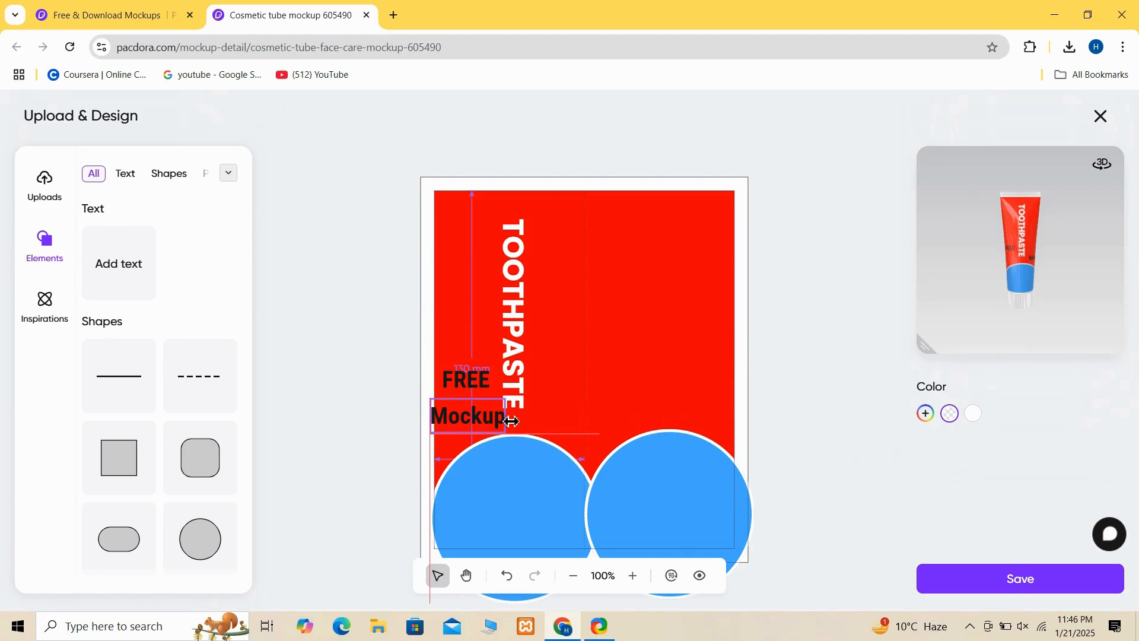
click(509, 418)
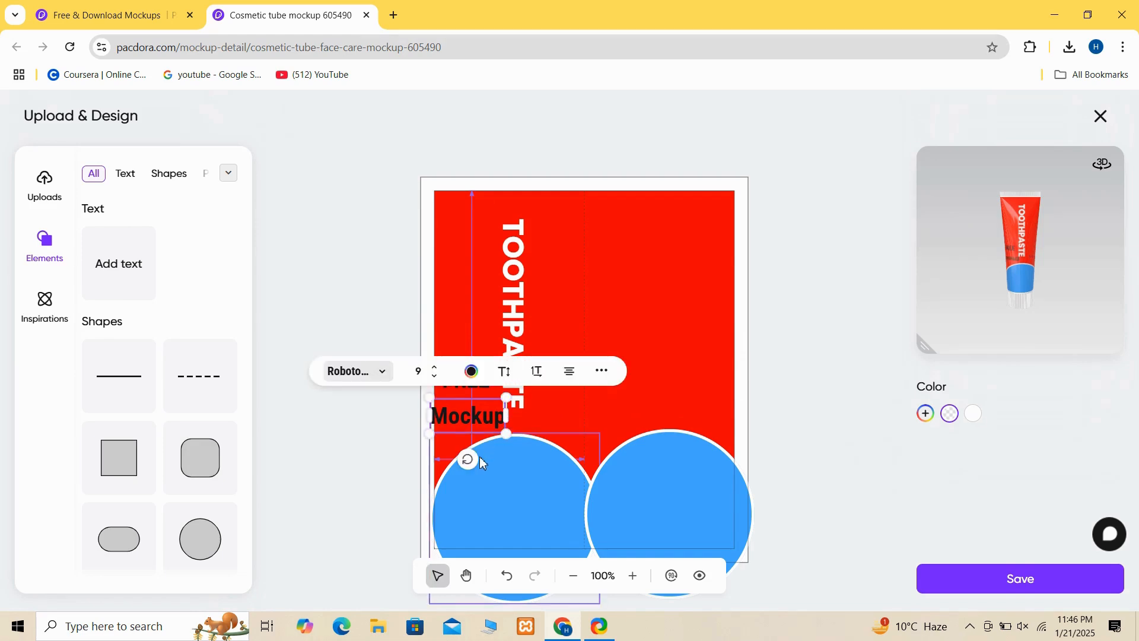
drag(470, 462, 389, 423)
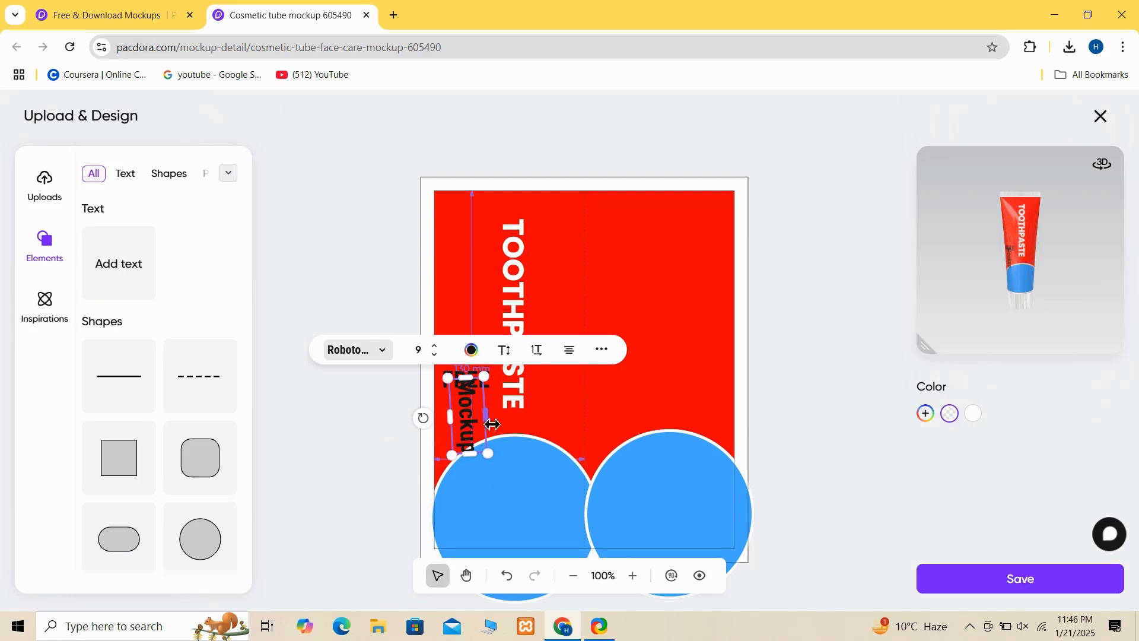
drag(473, 421, 486, 509)
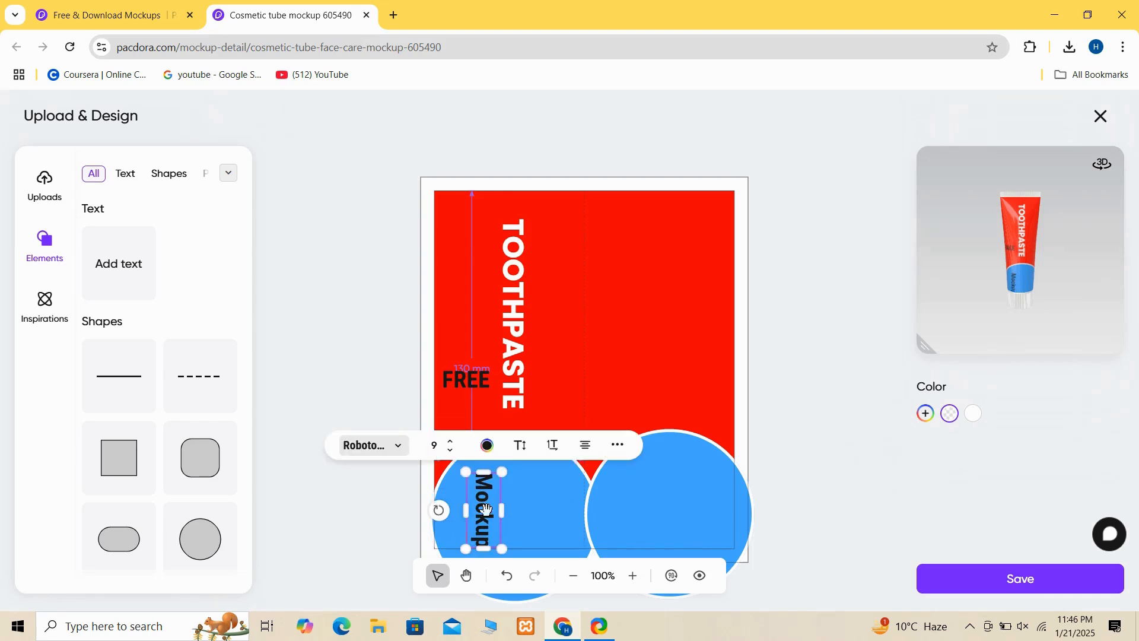
- Color the vertical Mockup text in the left blue circle white
click(486, 445)
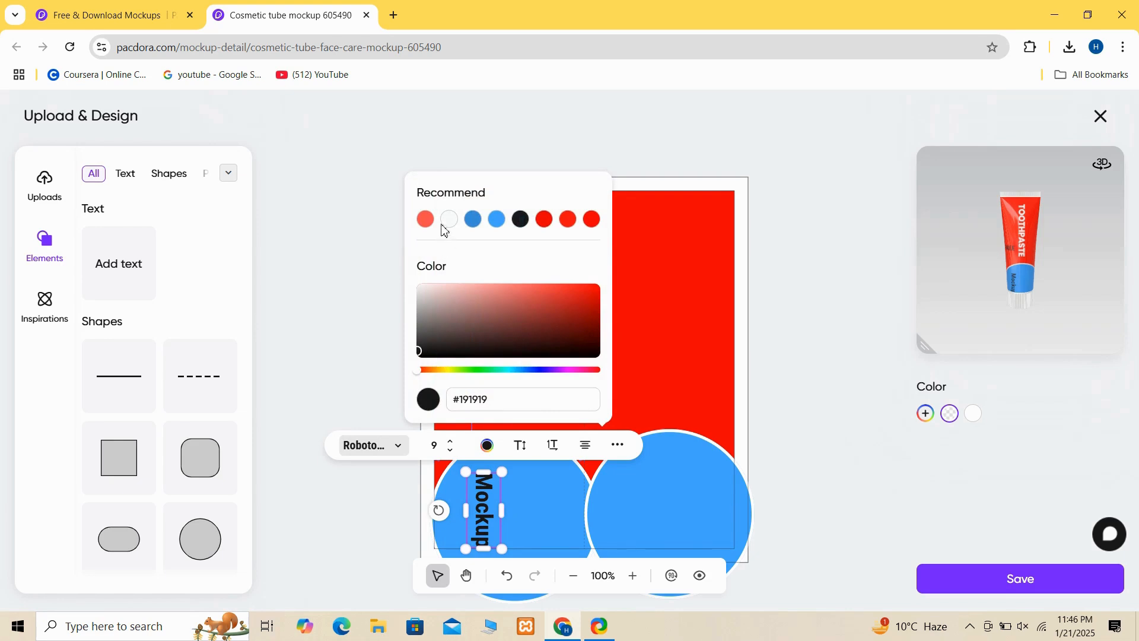
click(456, 225)
click(535, 514)
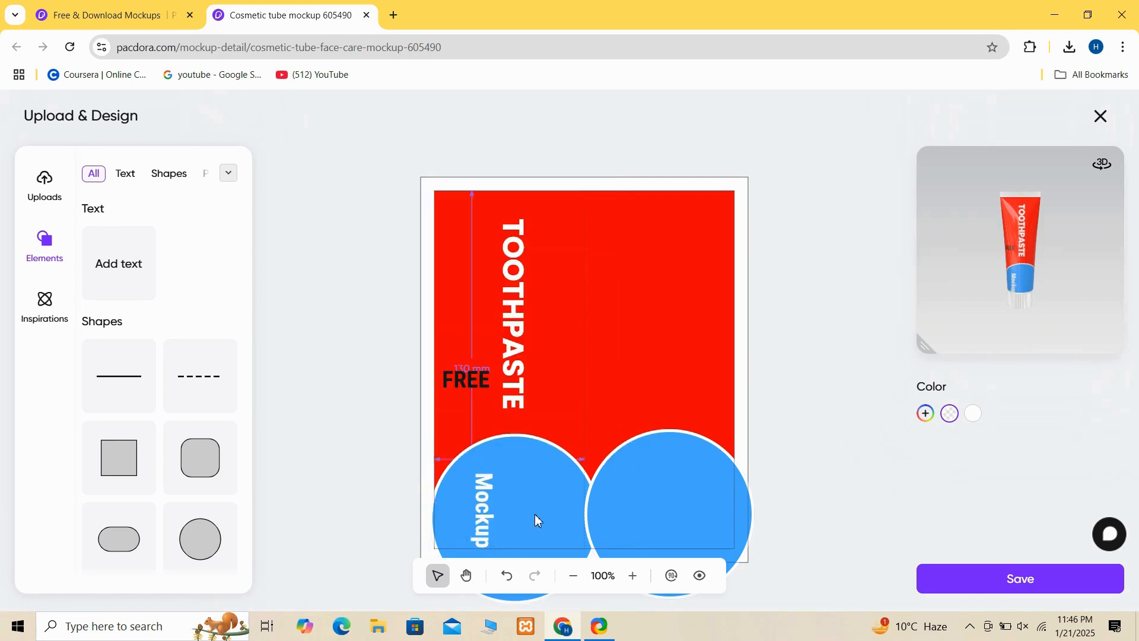
- Rotate the FREE text vertically beside Mockup in the left blue circle and format it white #fdfdfe at size 10
click(466, 381)
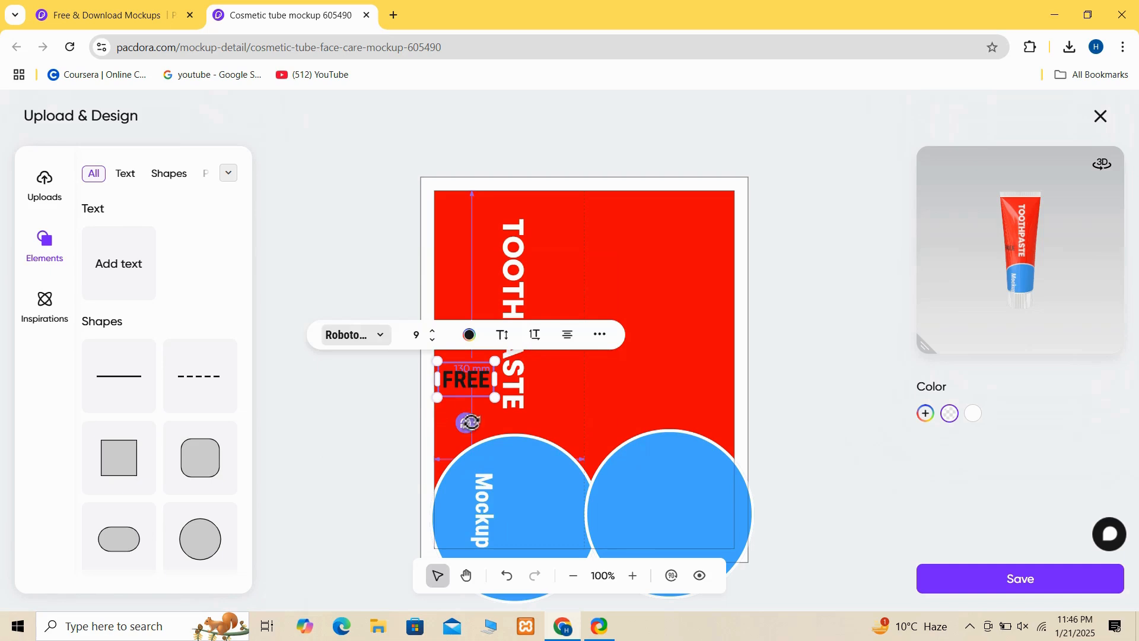
drag(472, 423, 529, 515)
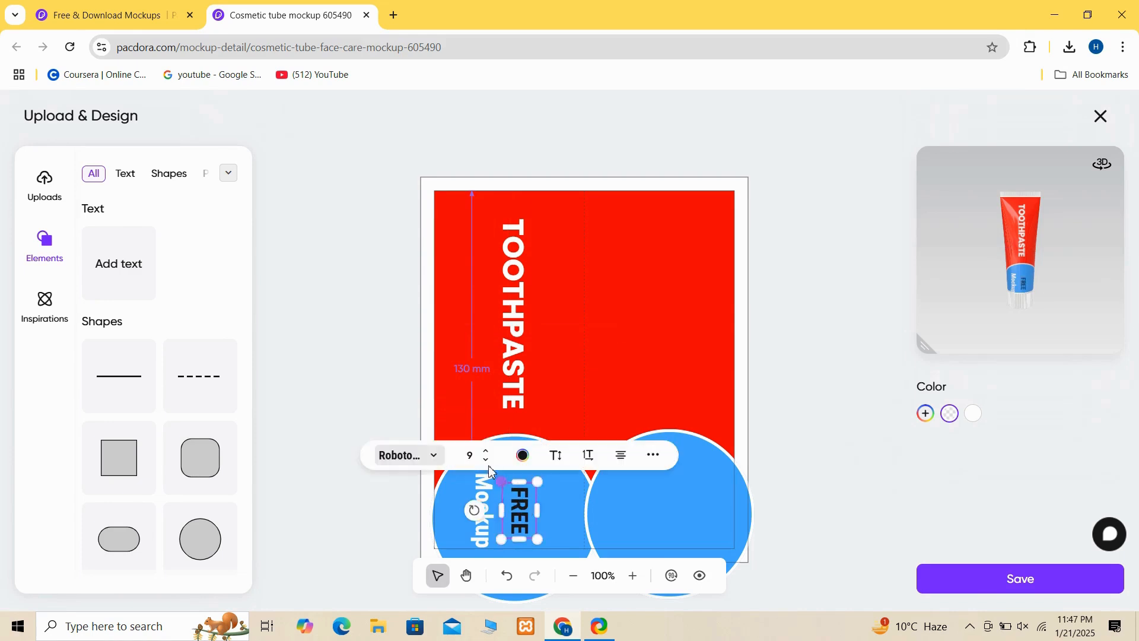
click(522, 457)
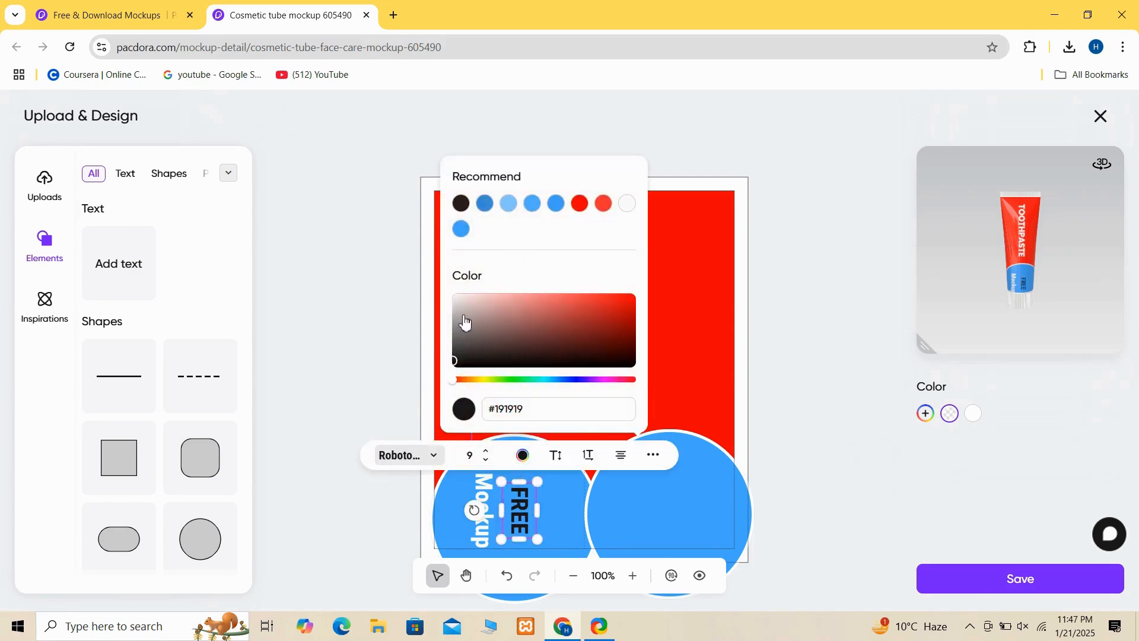
click(627, 205)
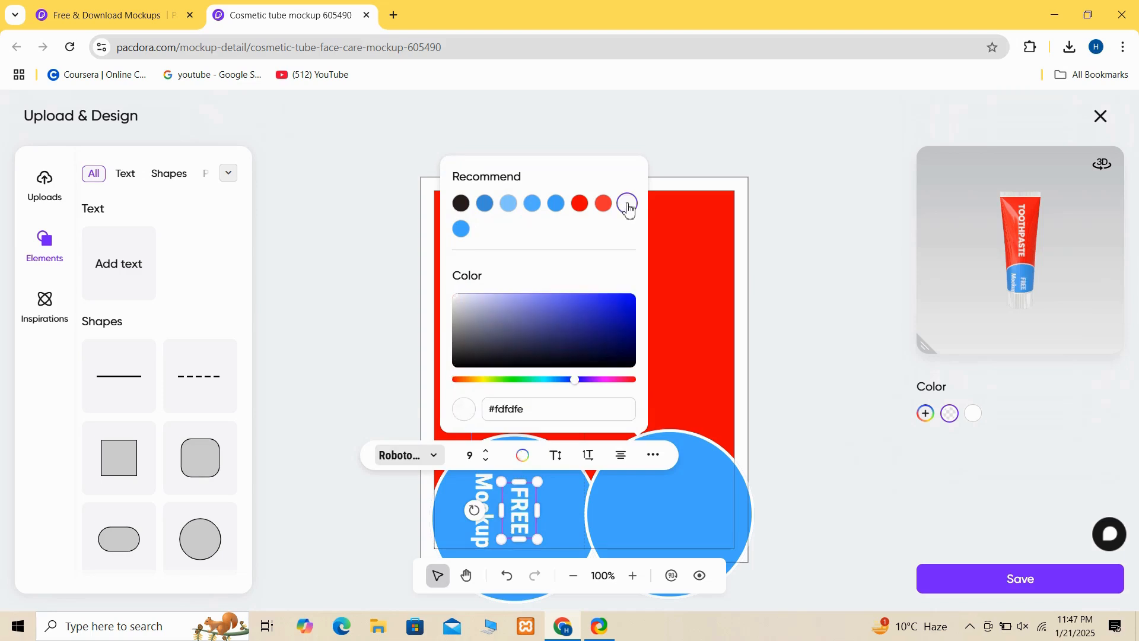
click(604, 475)
click(520, 503)
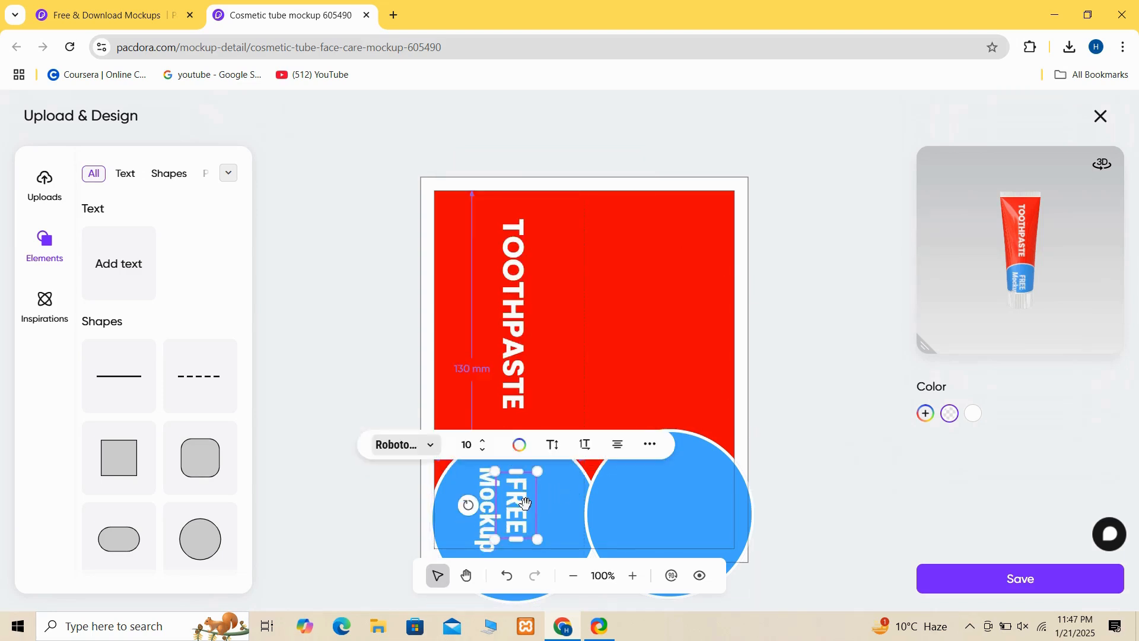
drag(520, 503, 515, 499)
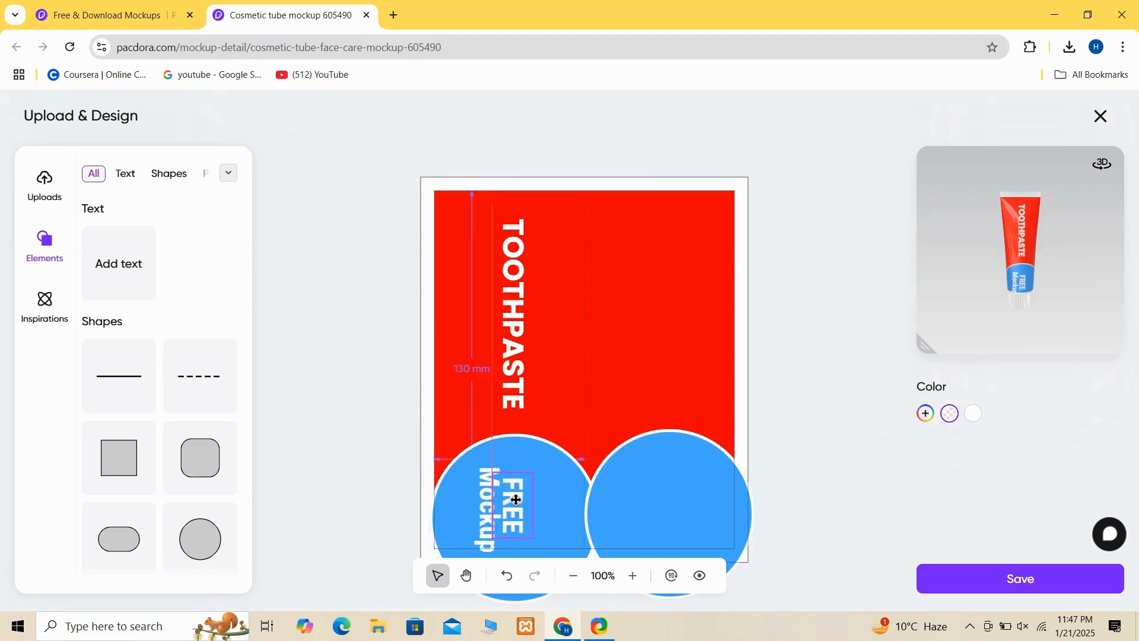
- Delete the blue circle on the right panel
click(648, 389)
key(Delete)
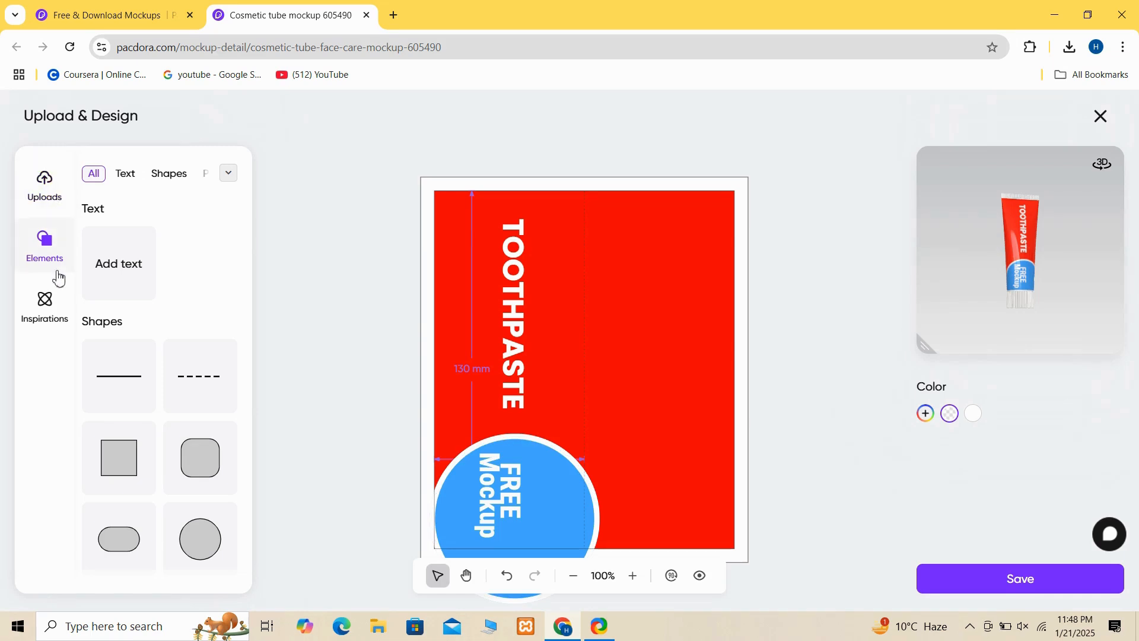
- Add the uploaded barcode image to the design and shrink it to fit the lower end of the right panel
click(58, 199)
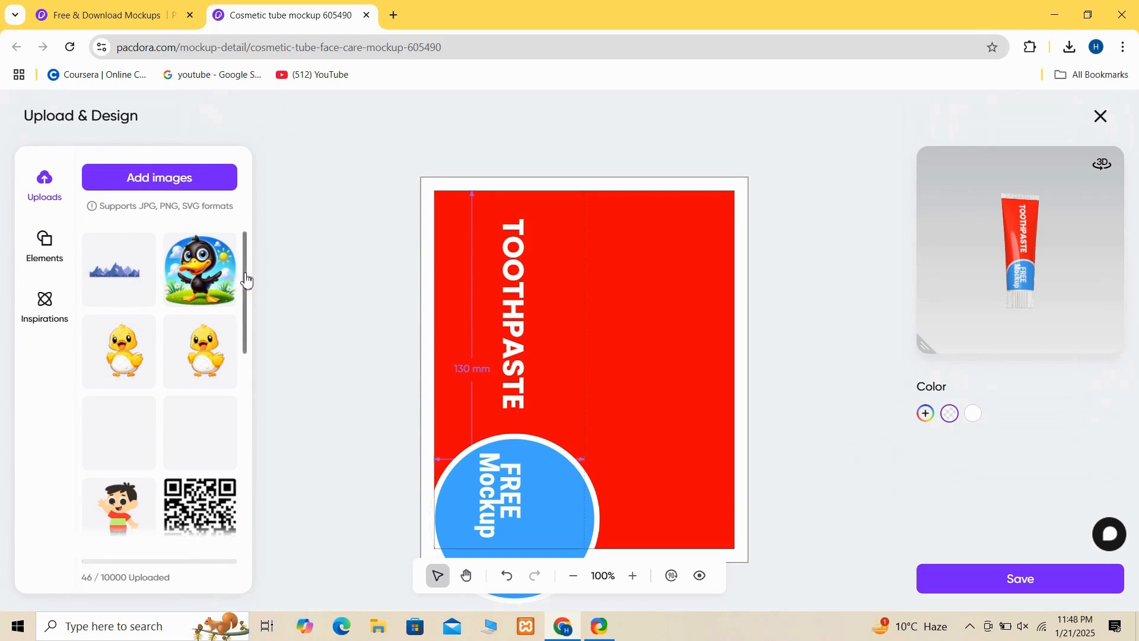
drag(244, 275, 247, 418)
click(119, 458)
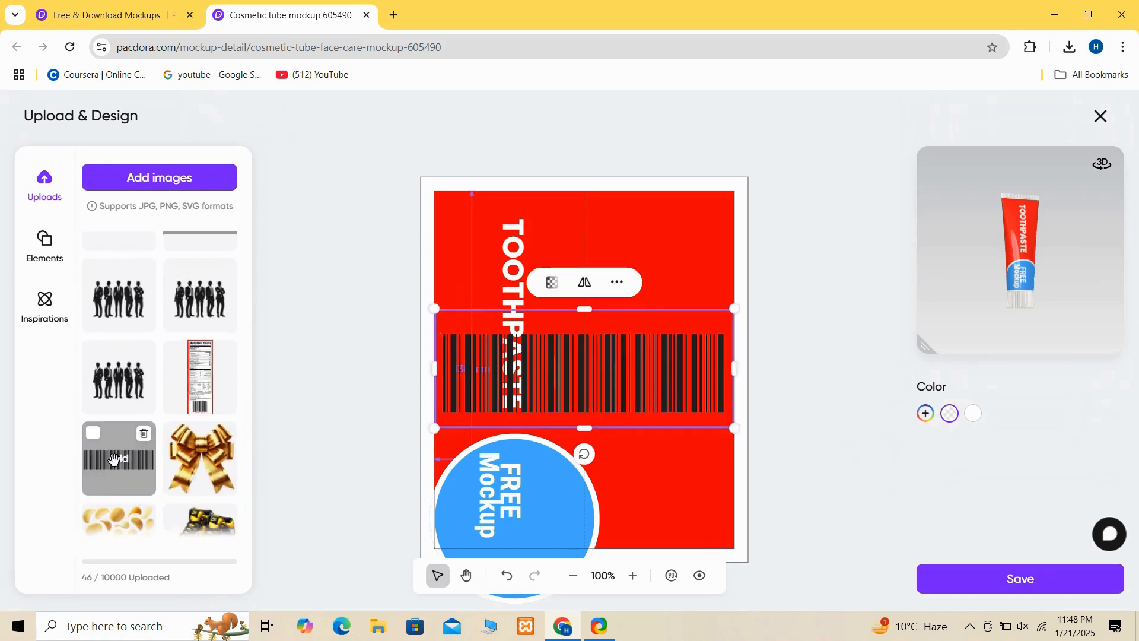
drag(433, 308, 651, 517)
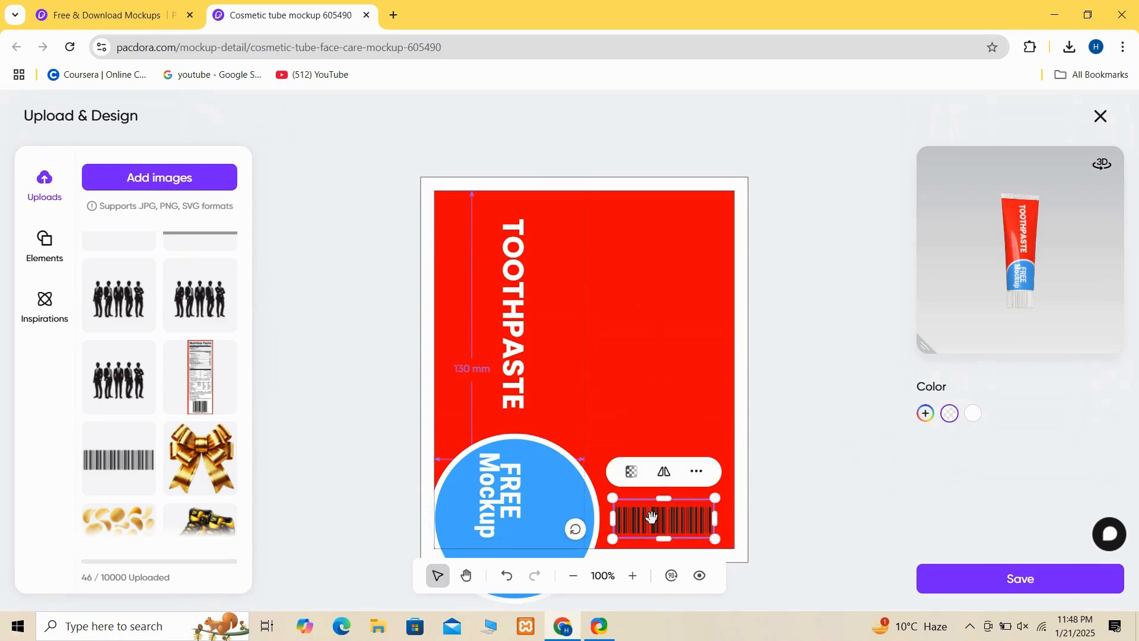
click(808, 425)
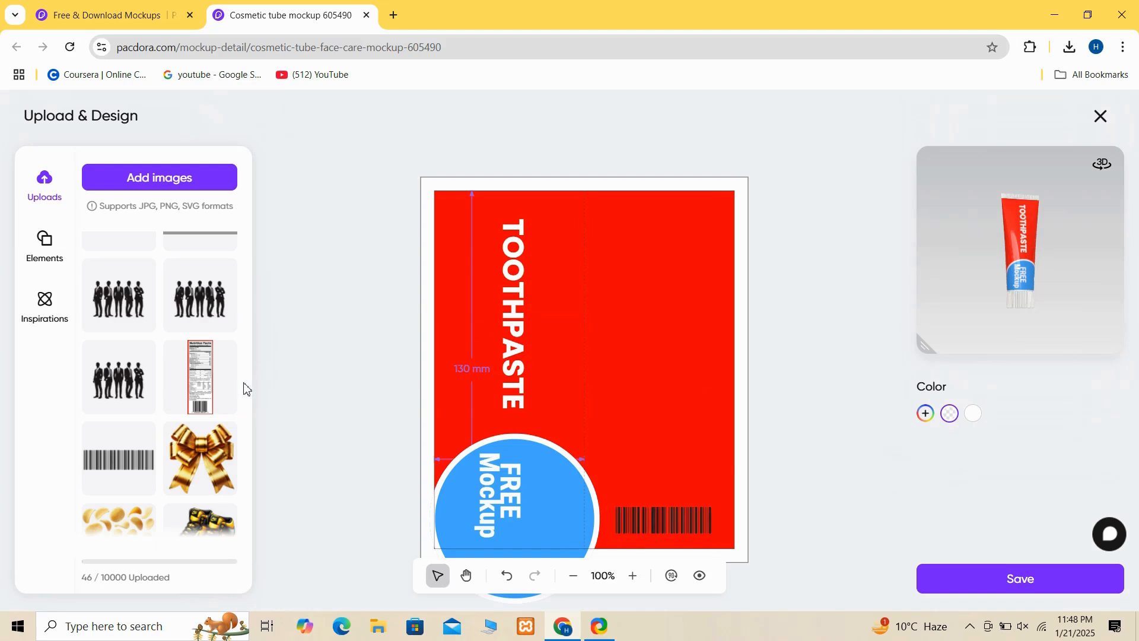
click(228, 388)
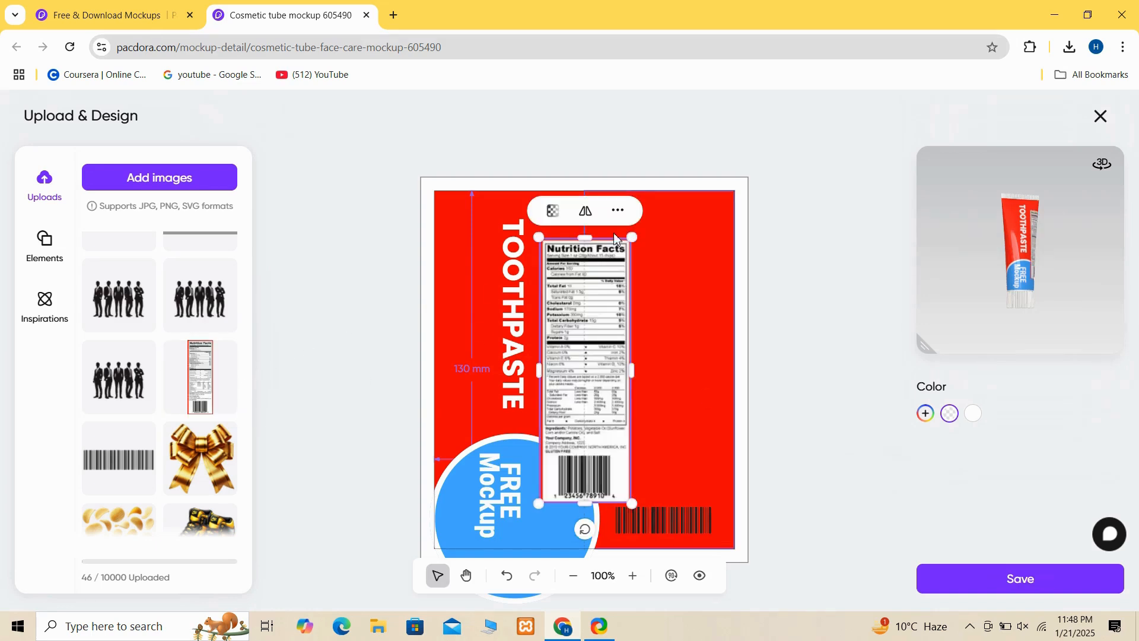
click(618, 211)
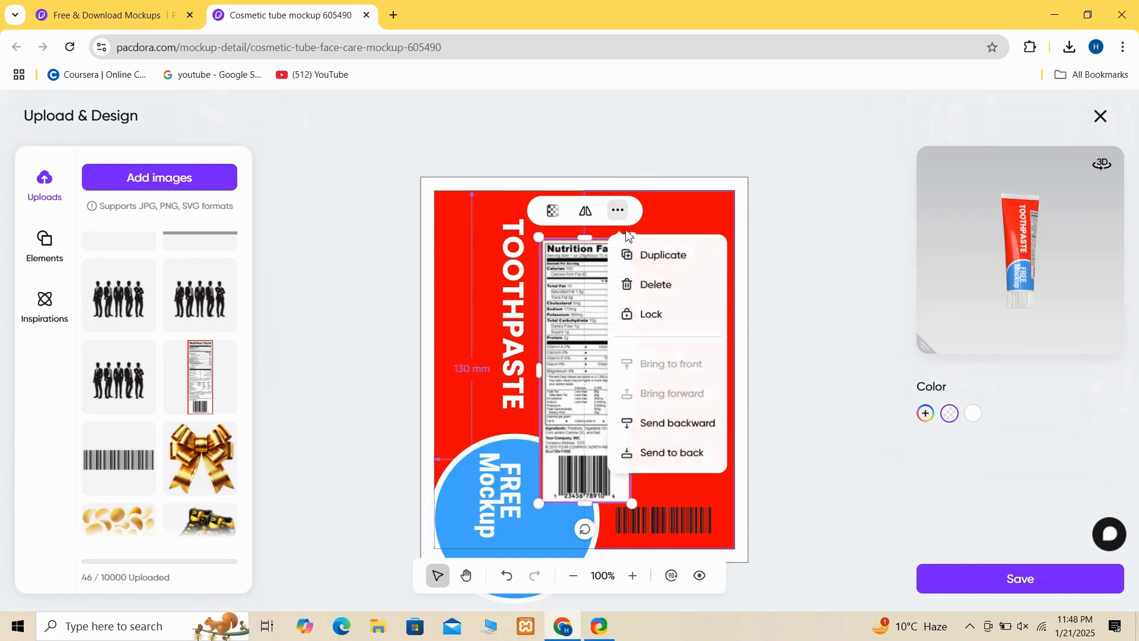
click(640, 289)
- Add the uploaded Nutrition Facts label image and fit it on the right panel above the barcode
click(200, 382)
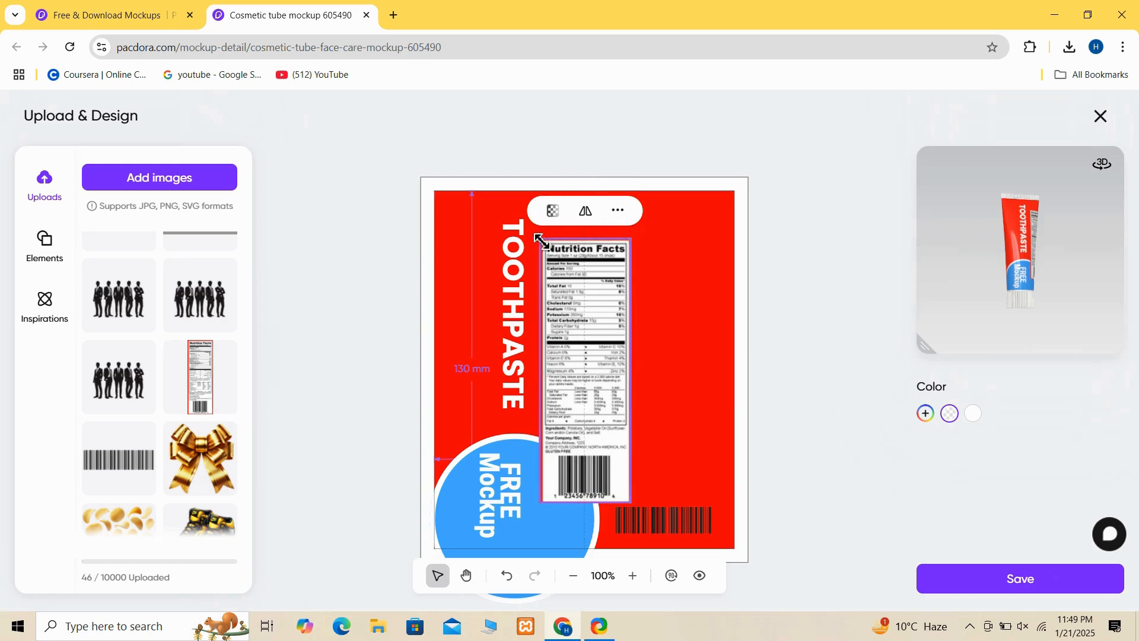
drag(540, 241, 562, 307)
drag(600, 390, 647, 301)
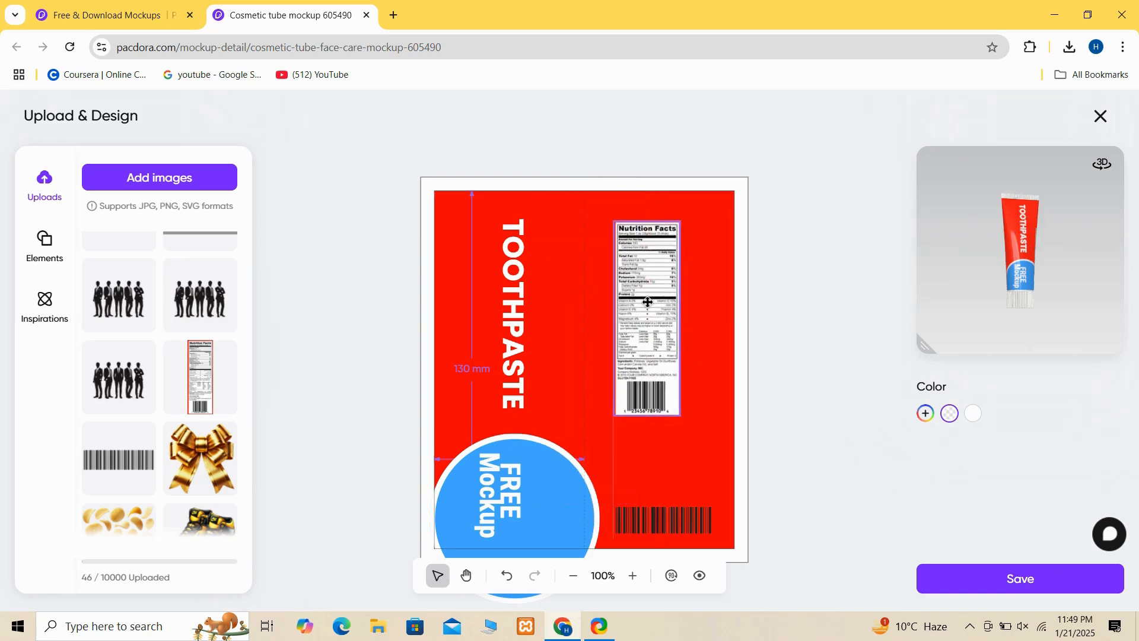
drag(681, 417, 742, 483)
drag(658, 399, 662, 392)
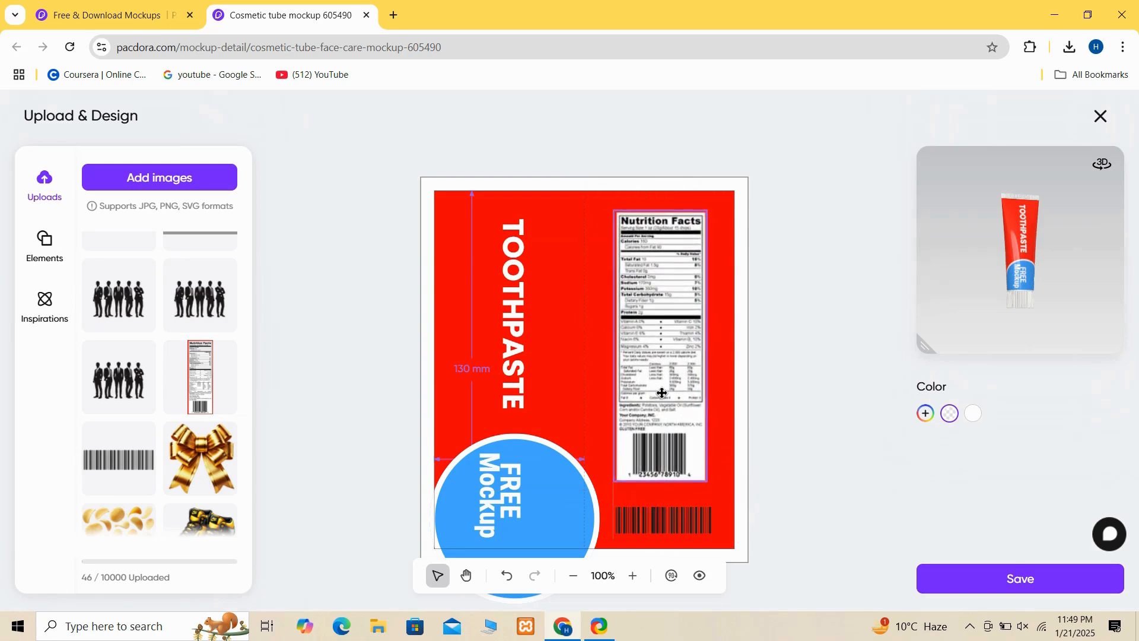
- Save the finished tube design and open the model in 3D Design to view it in the scene
click(824, 442)
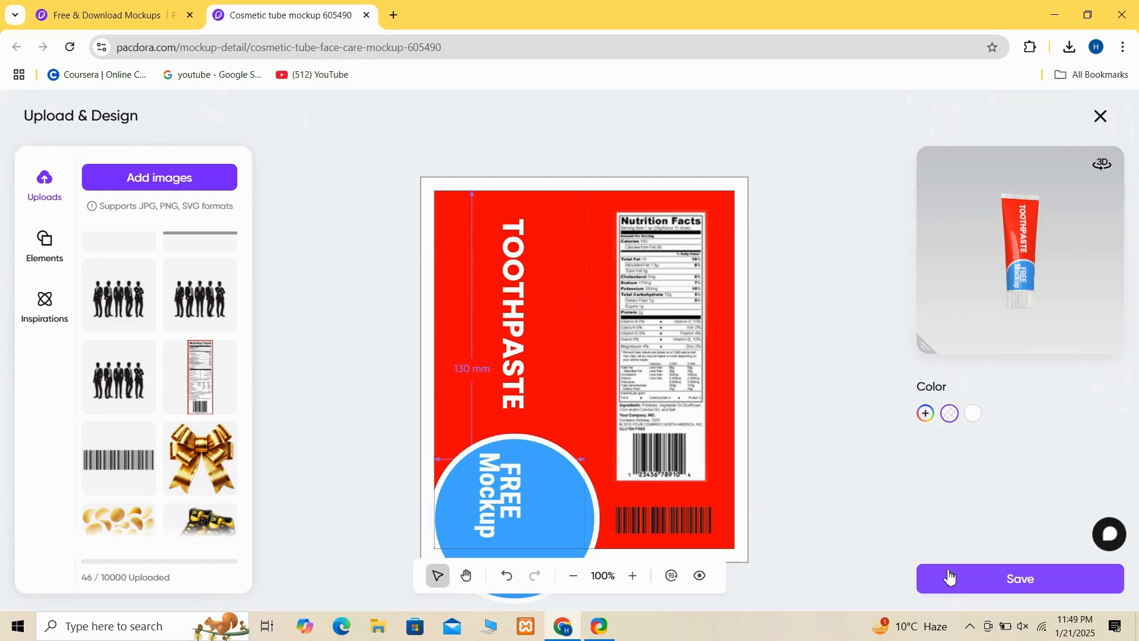
click(970, 578)
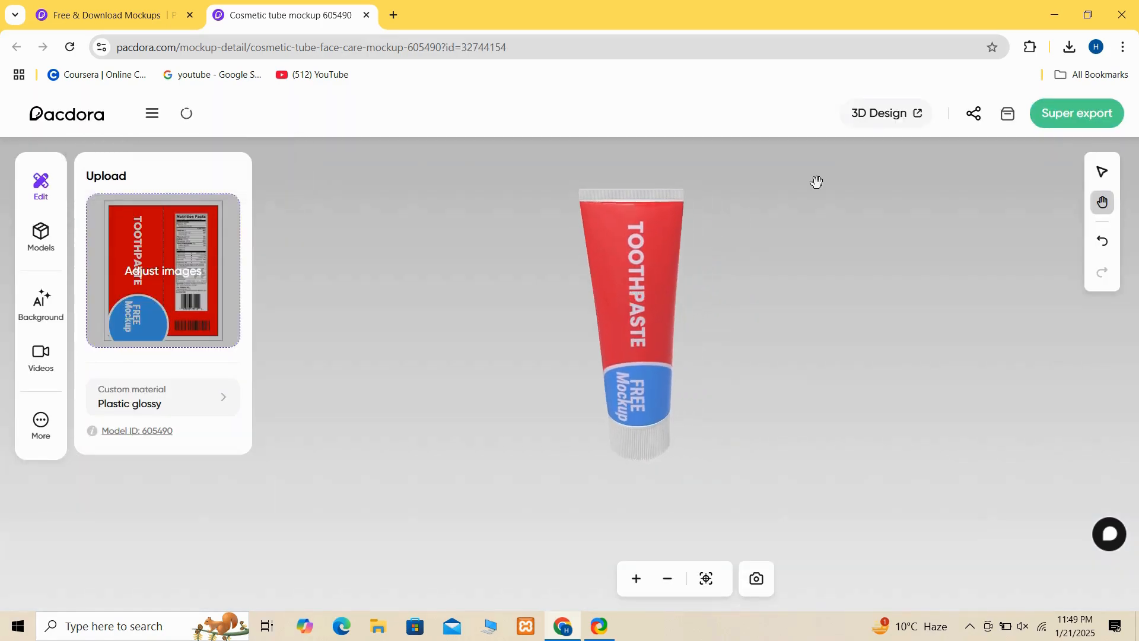
click(879, 113)
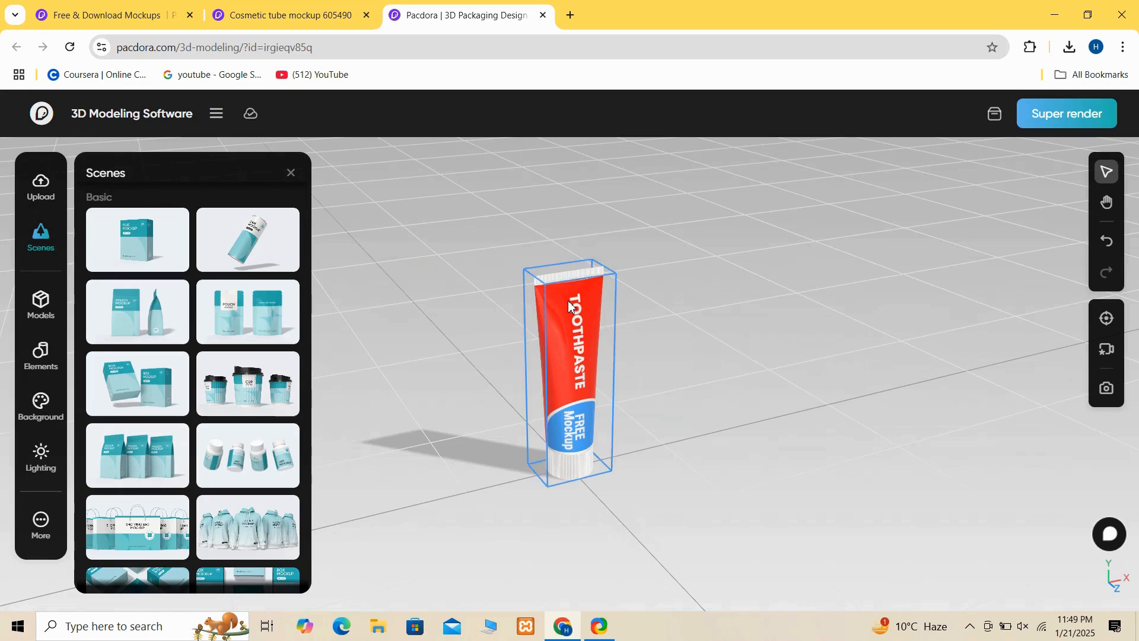
drag(568, 300, 536, 276)
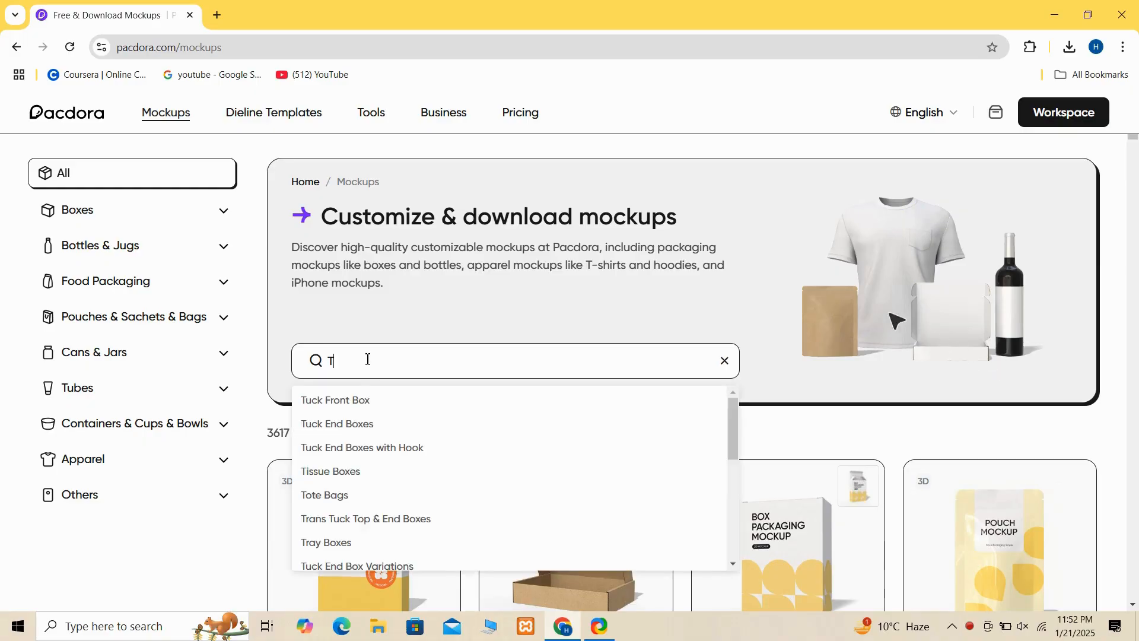
- Search the mockup library for "Toothpaste box" and open the tall Cosmetic box mockup
text(ooth)
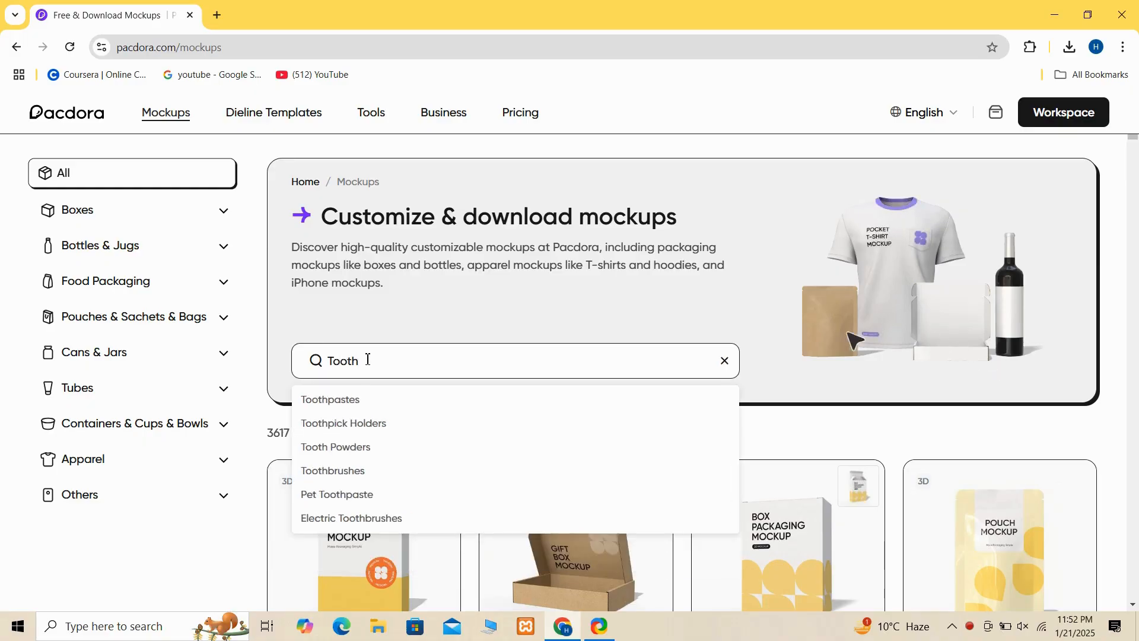
text(past)
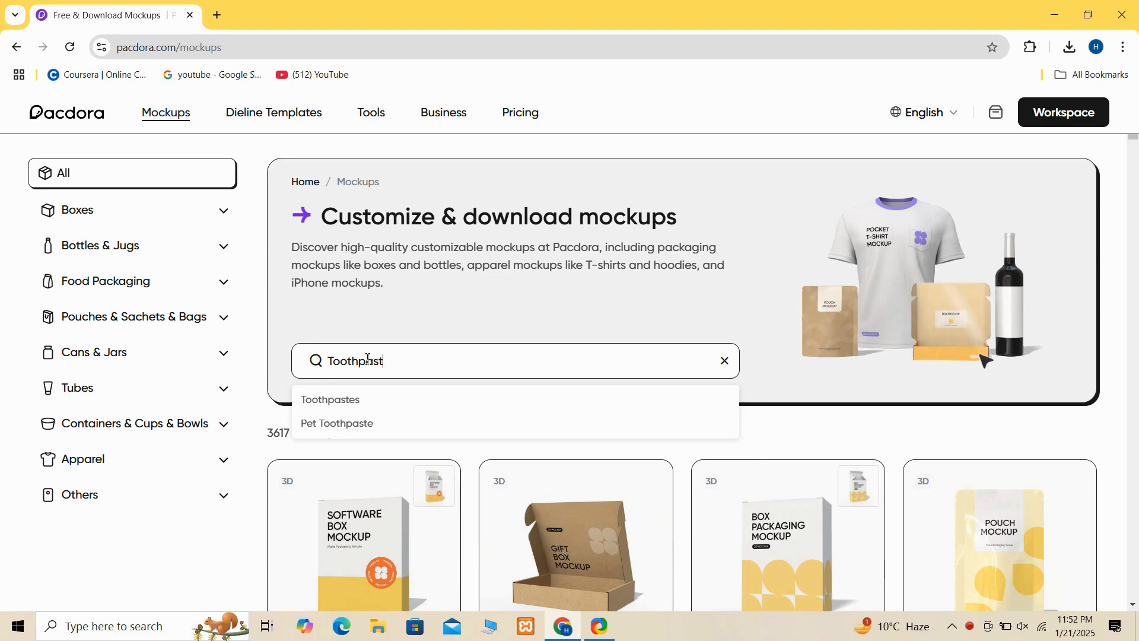
text(e box)
key(Return)
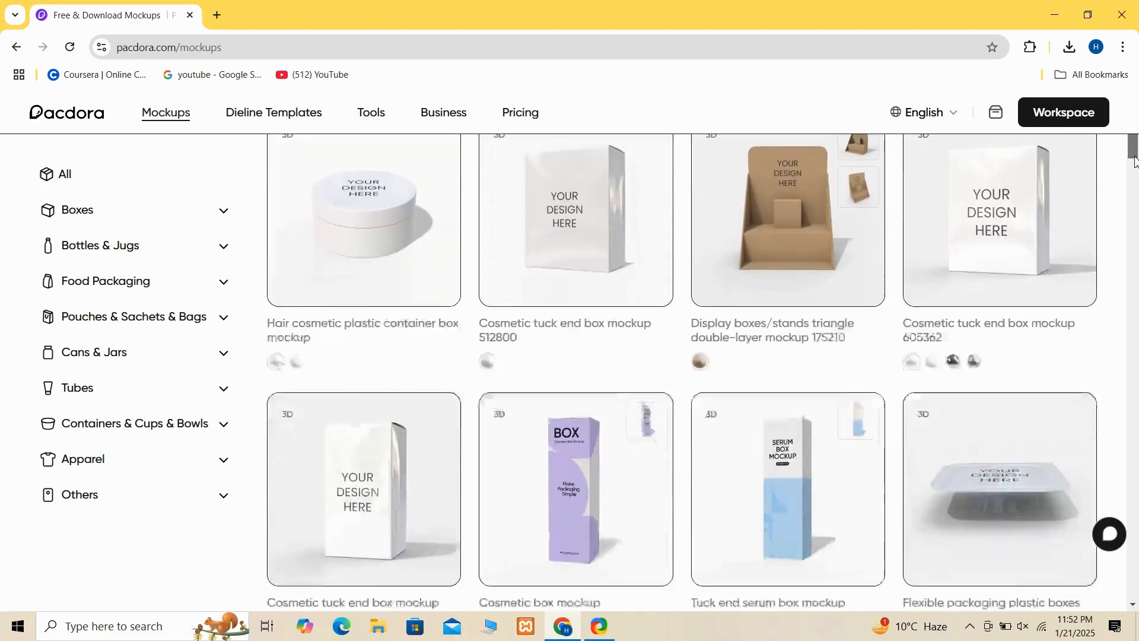
drag(1135, 157, 1134, 177)
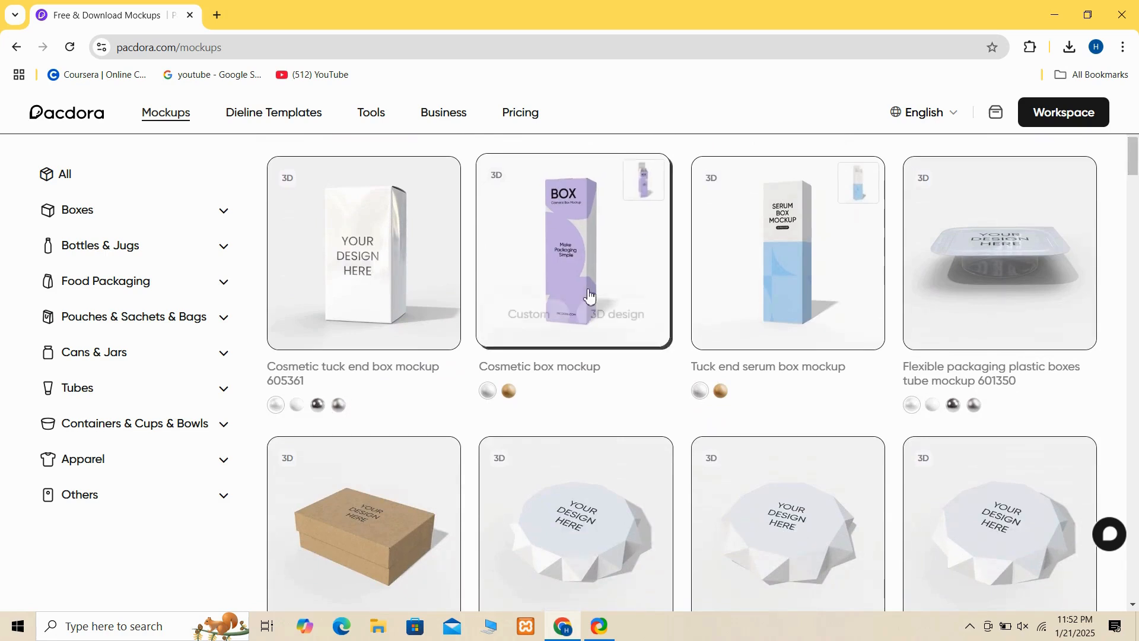
click(568, 291)
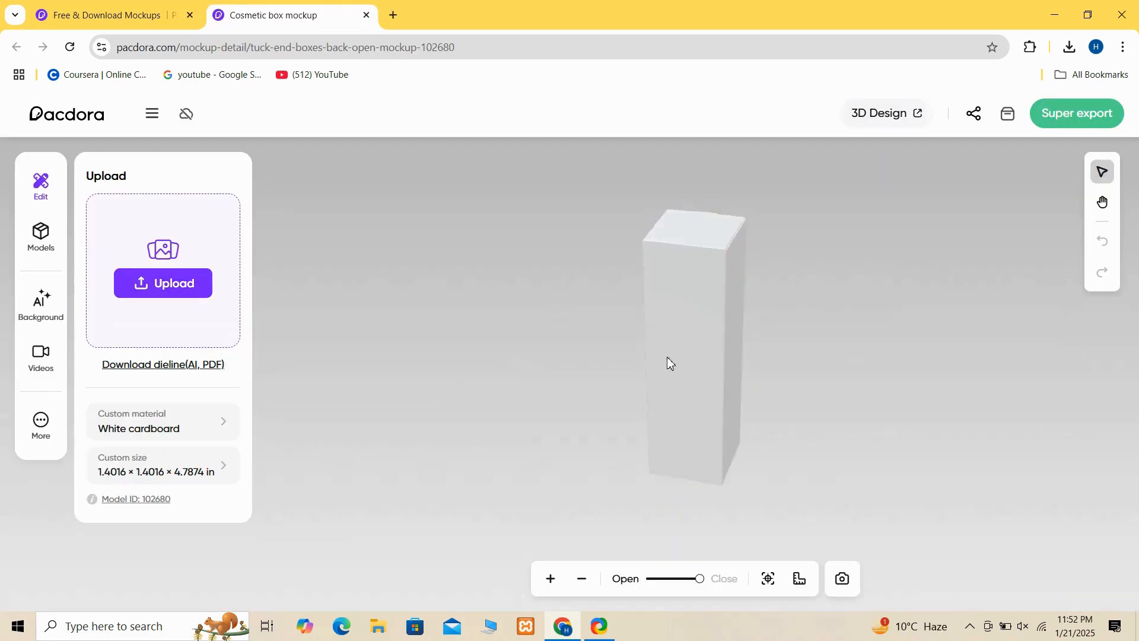
- Open the box's dieline for image upload and design, and fill the four main side panels with bright red
click(663, 372)
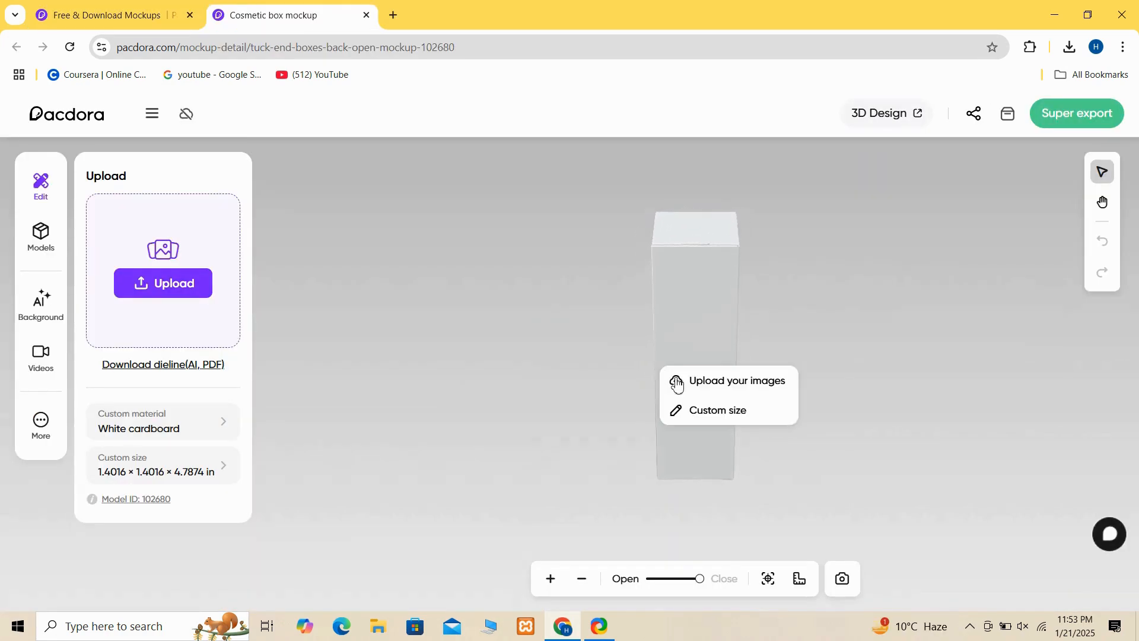
click(678, 383)
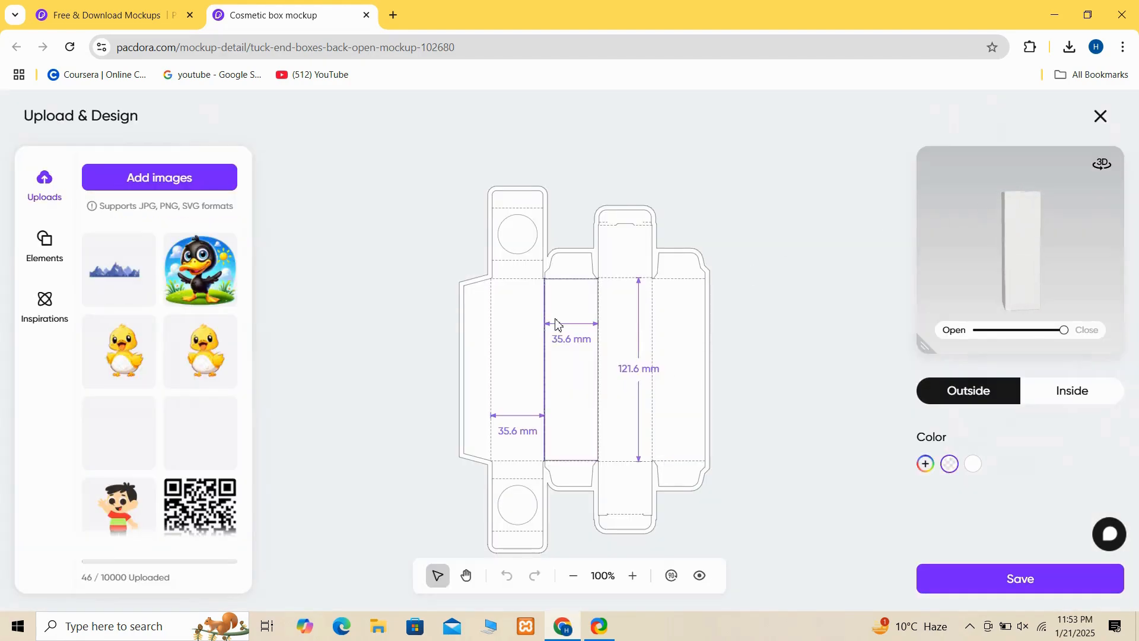
click(521, 341)
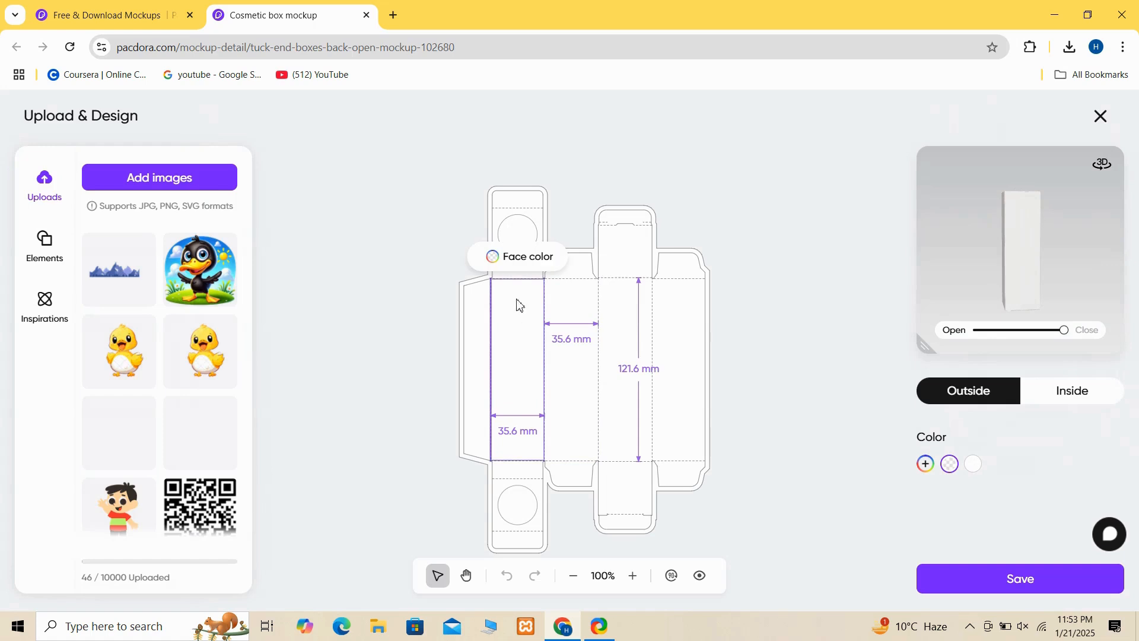
click(499, 267)
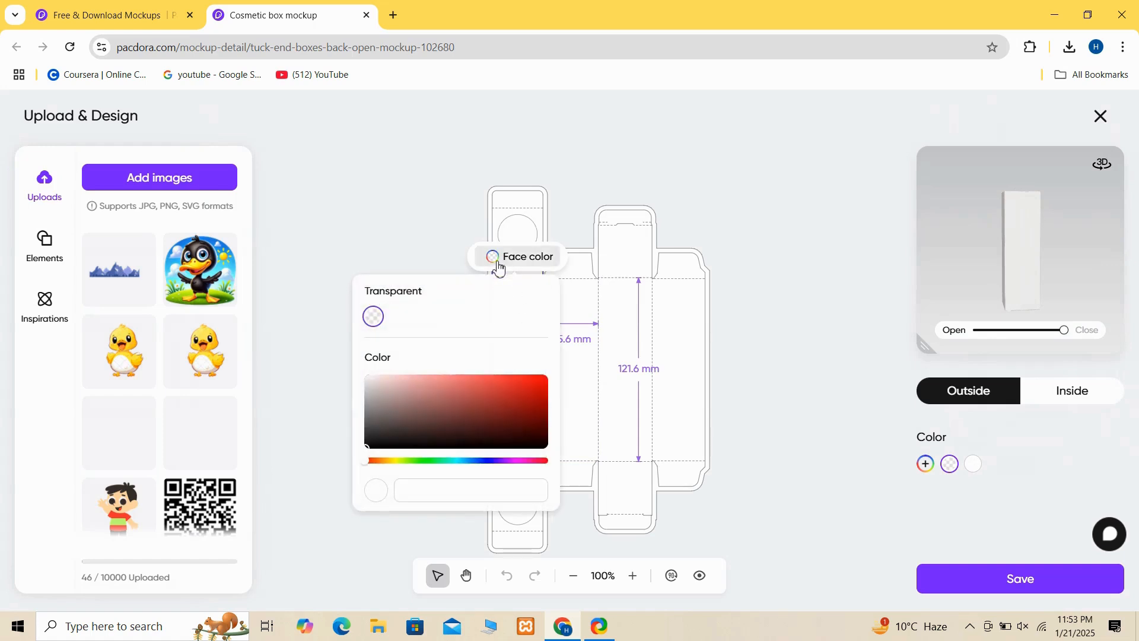
click(541, 384)
click(559, 228)
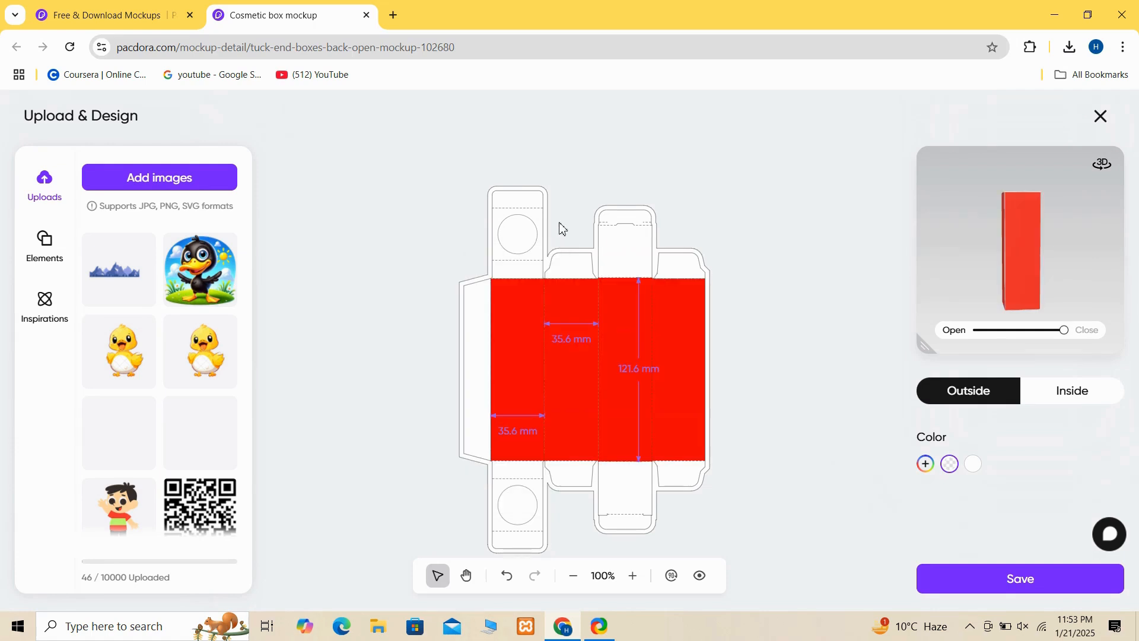
- Color the box's end panels, tuck flaps and glue flap in shades of blue, leaving the round cutouts white
click(522, 210)
click(494, 170)
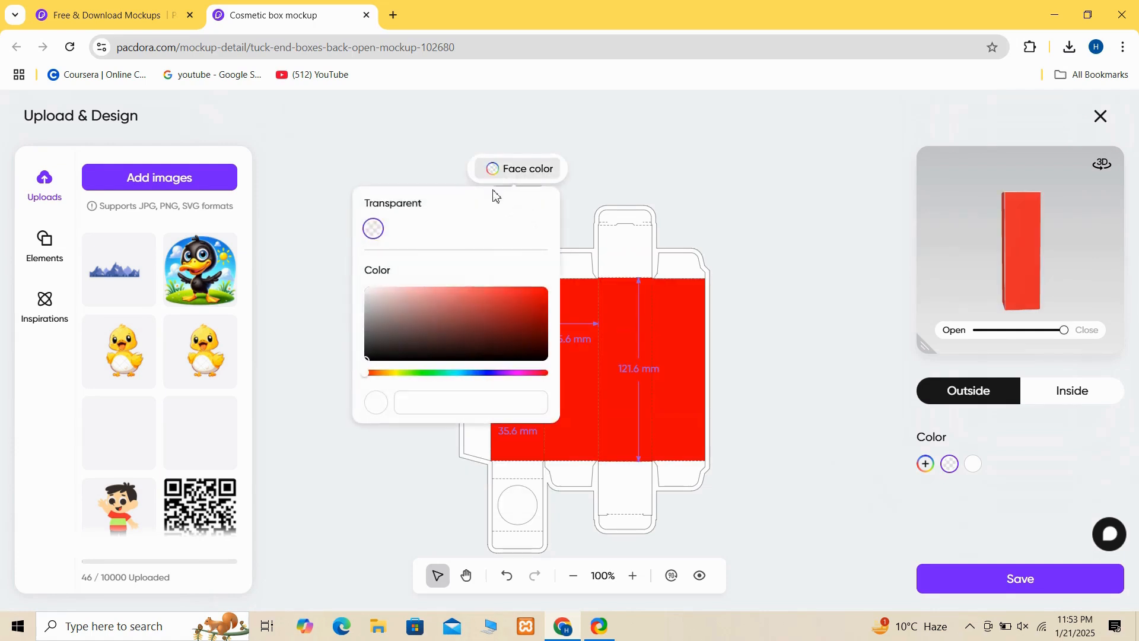
click(461, 374)
click(464, 374)
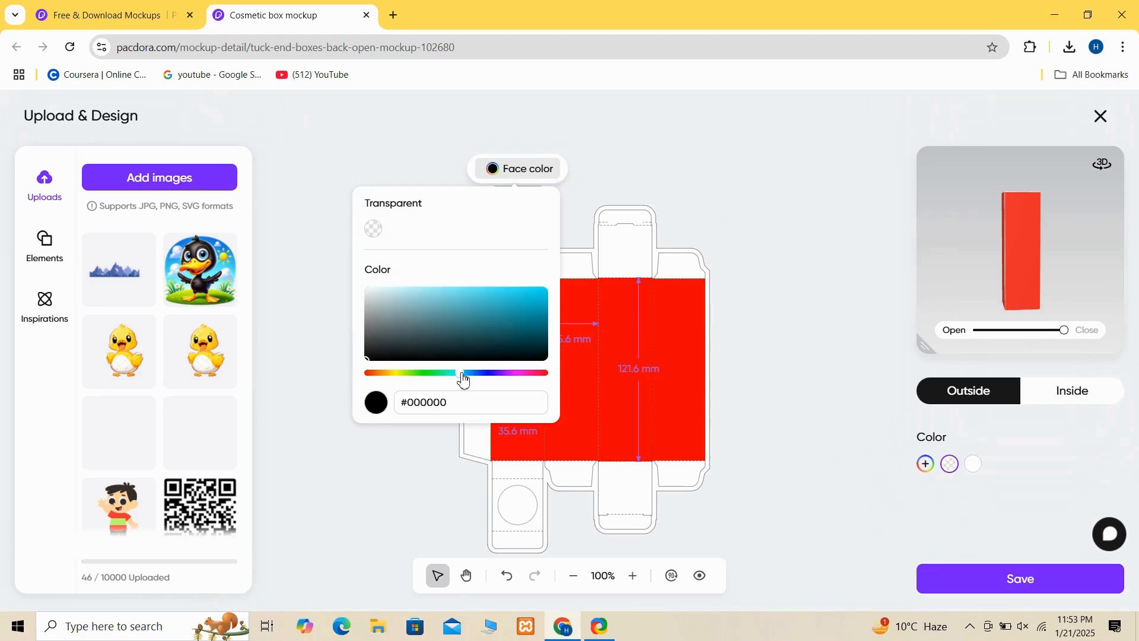
click(539, 292)
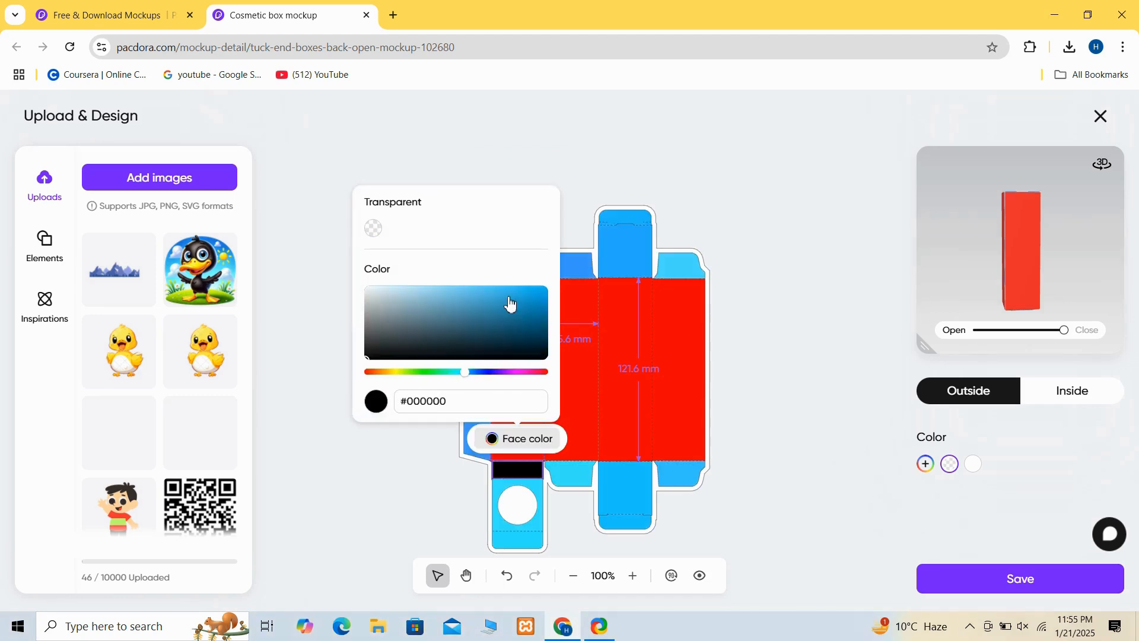
drag(509, 300, 515, 262)
click(574, 529)
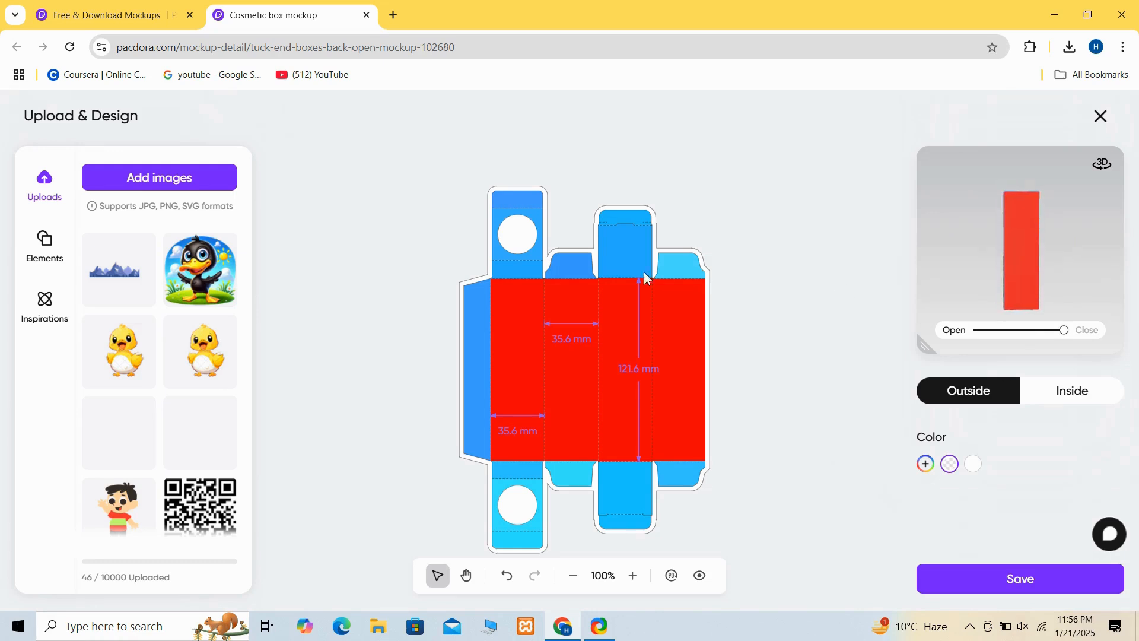
- Add a circle at the upper end of the first red panel and enlarge it to span the panel's width
click(40, 246)
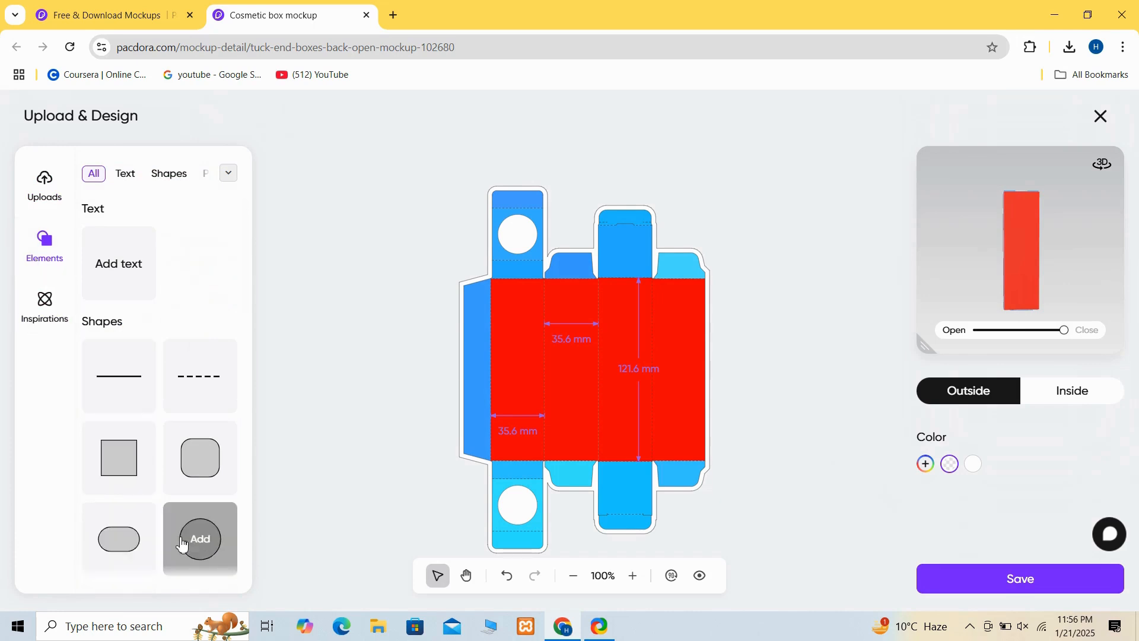
drag(183, 545, 520, 304)
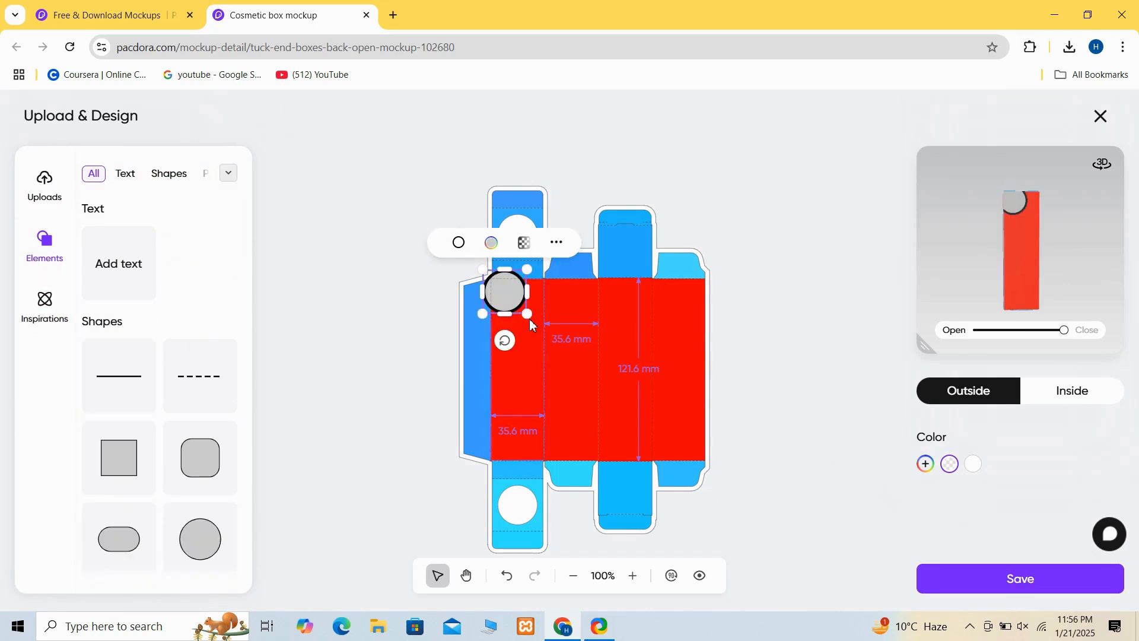
click(530, 319)
click(525, 308)
drag(529, 316, 567, 331)
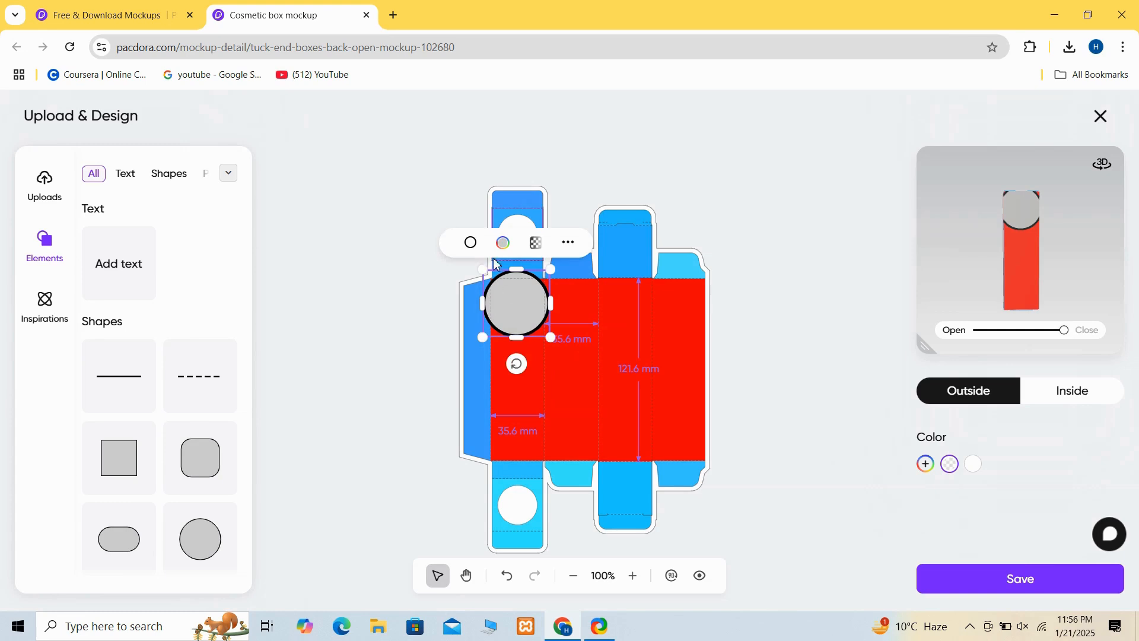
- Give the circle on the first red panel a white outline and a blue fill
click(472, 248)
click(297, 311)
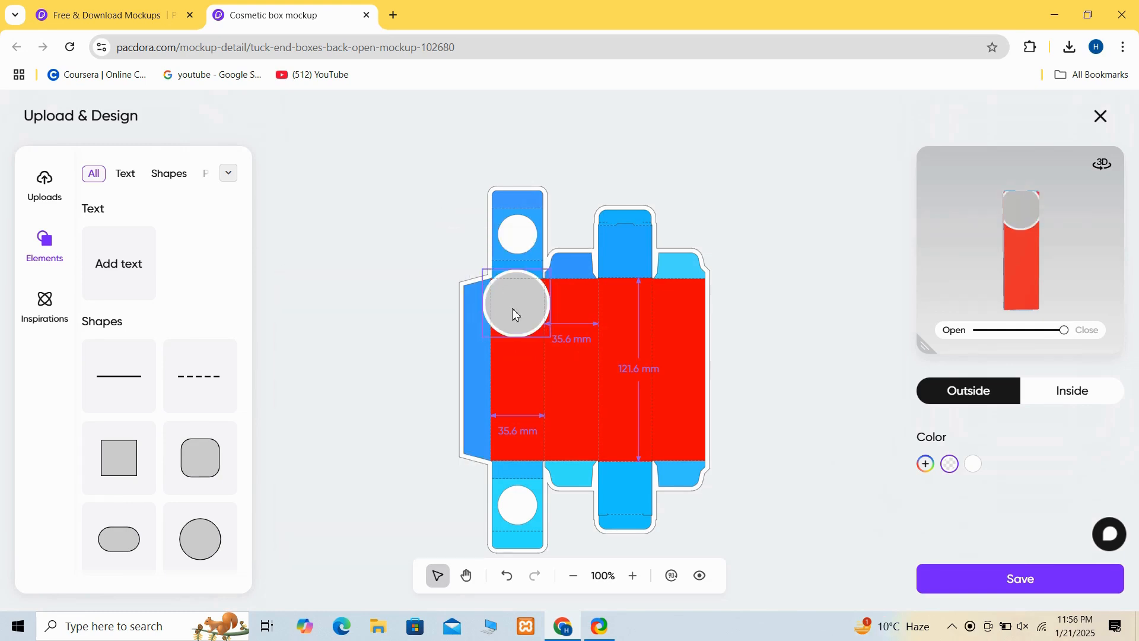
click(503, 243)
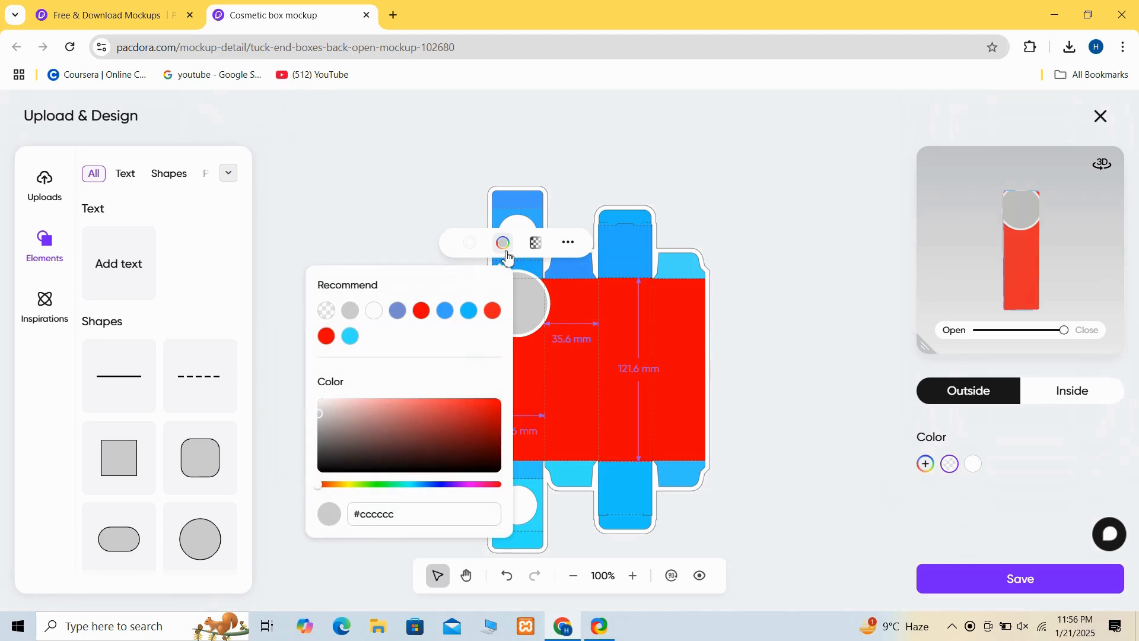
click(448, 313)
click(330, 336)
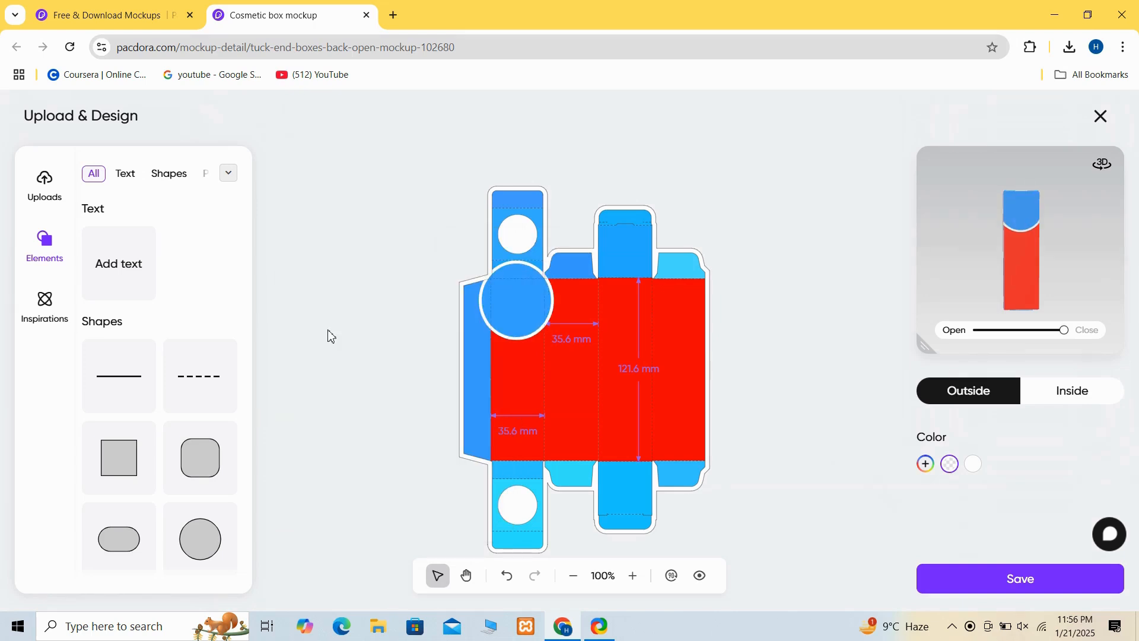
- Add a text element reading FREE over the red panels
click(140, 285)
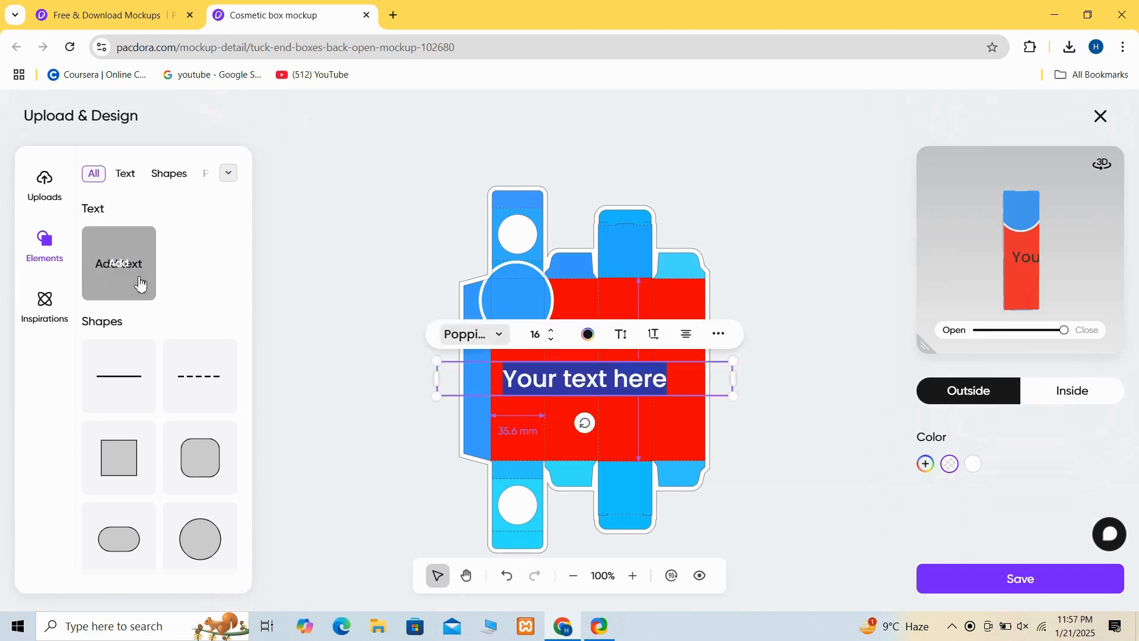
click(687, 383)
key(BackSpace)
key(BackSpace)
key(BackSpace)
key(BackSpace)
key(BackSpace)
key(BackSpace)
key(BackSpace)
key(BackSpace)
key(BackSpace)
key(BackSpace)
key(BackSpace)
key(BackSpace)
key(BackSpace)
key(BackSpace)
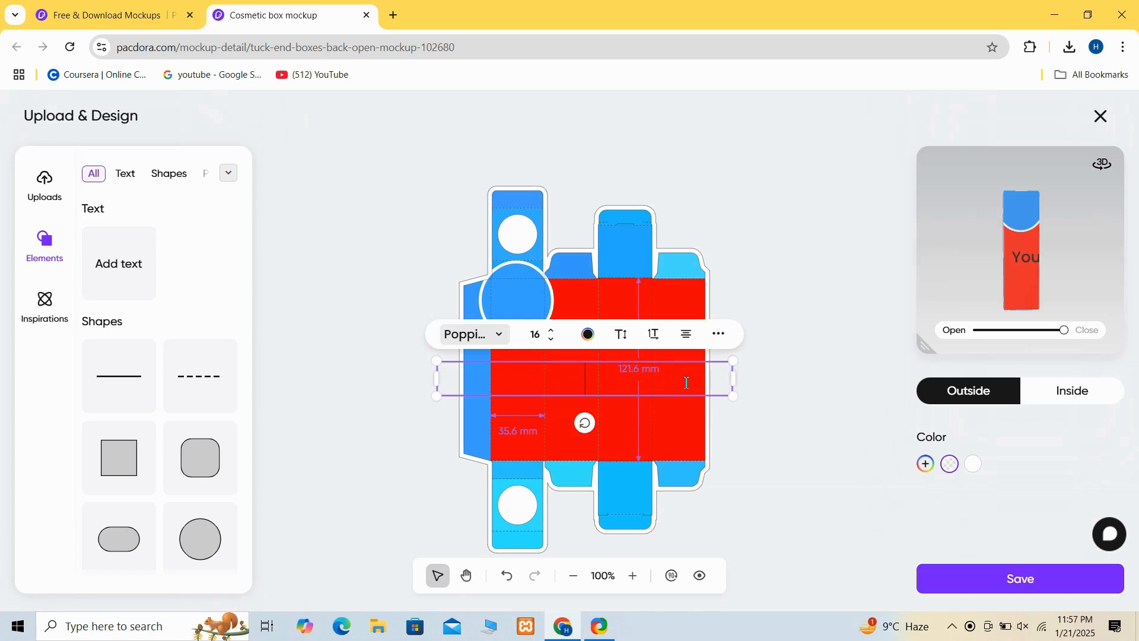
text(FREE)
click(657, 422)
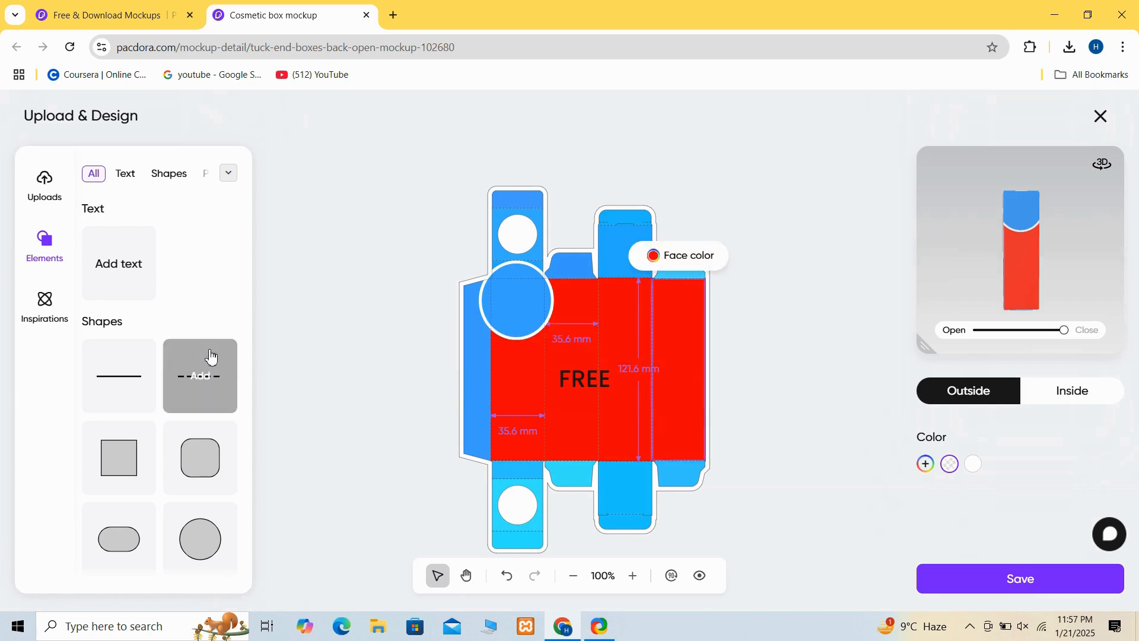
- Add a second text element reading Mockup and place it just below the FREE text
click(136, 255)
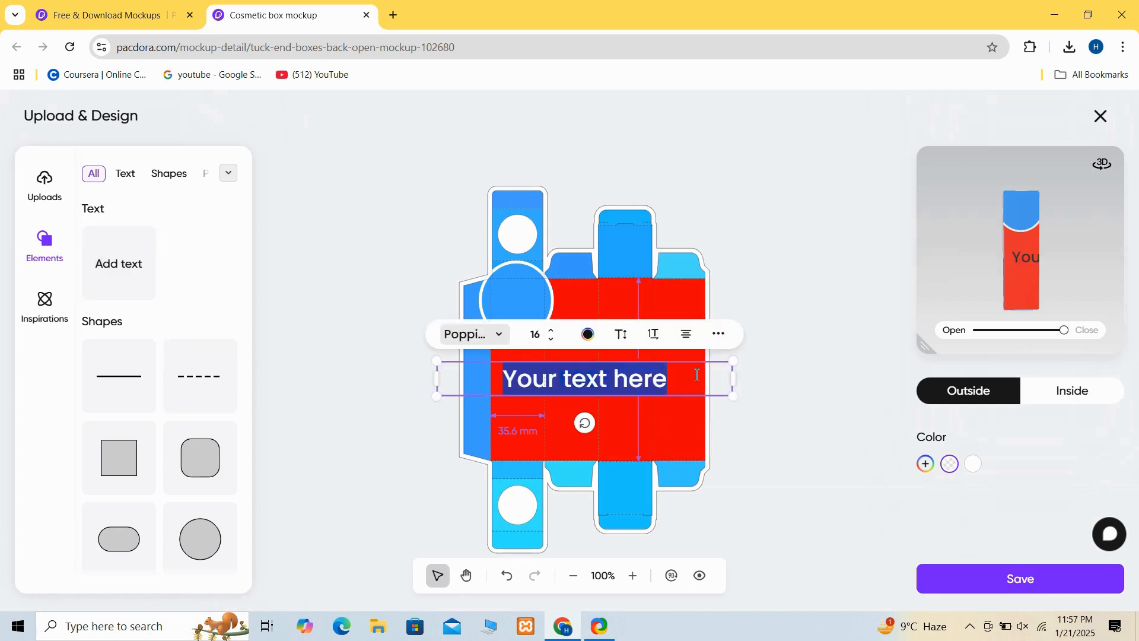
text(FREE)
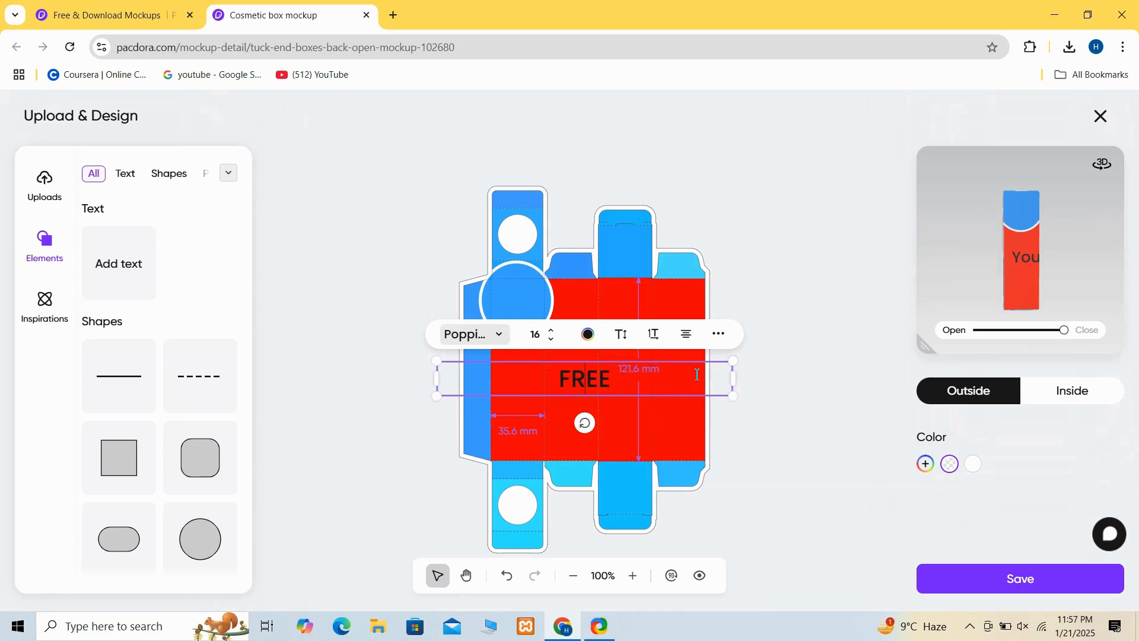
text(Mockup)
click(870, 373)
click(573, 379)
drag(569, 394, 573, 415)
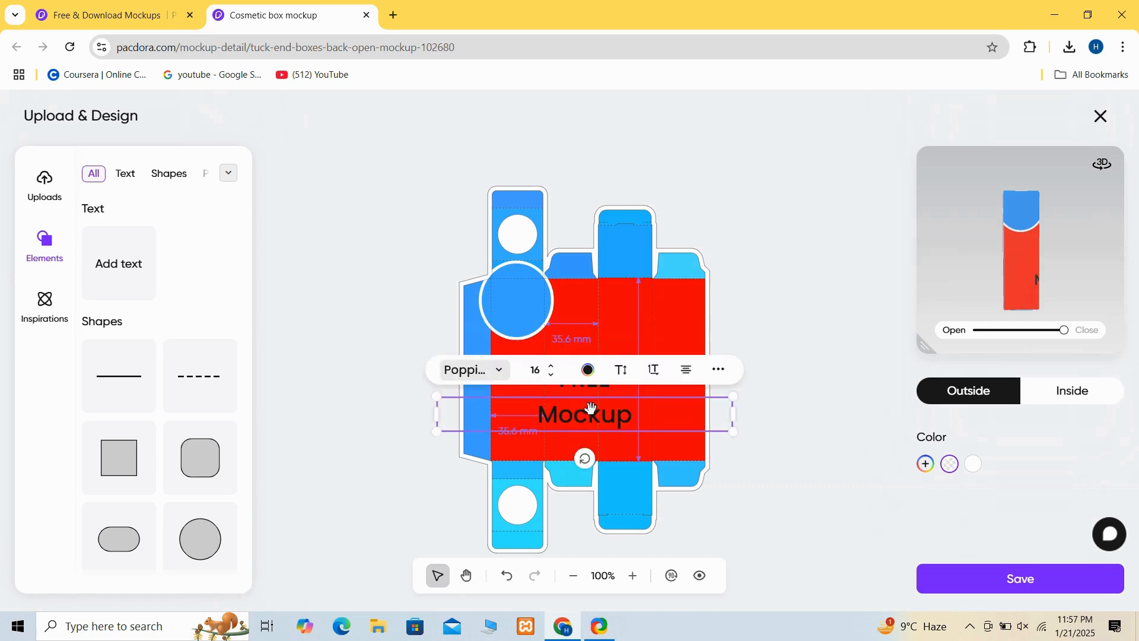
- Set both texts to RobotoCondensed-Bold, then rotate FREE vertically and fit it inside the blue circle at size 10
click(503, 374)
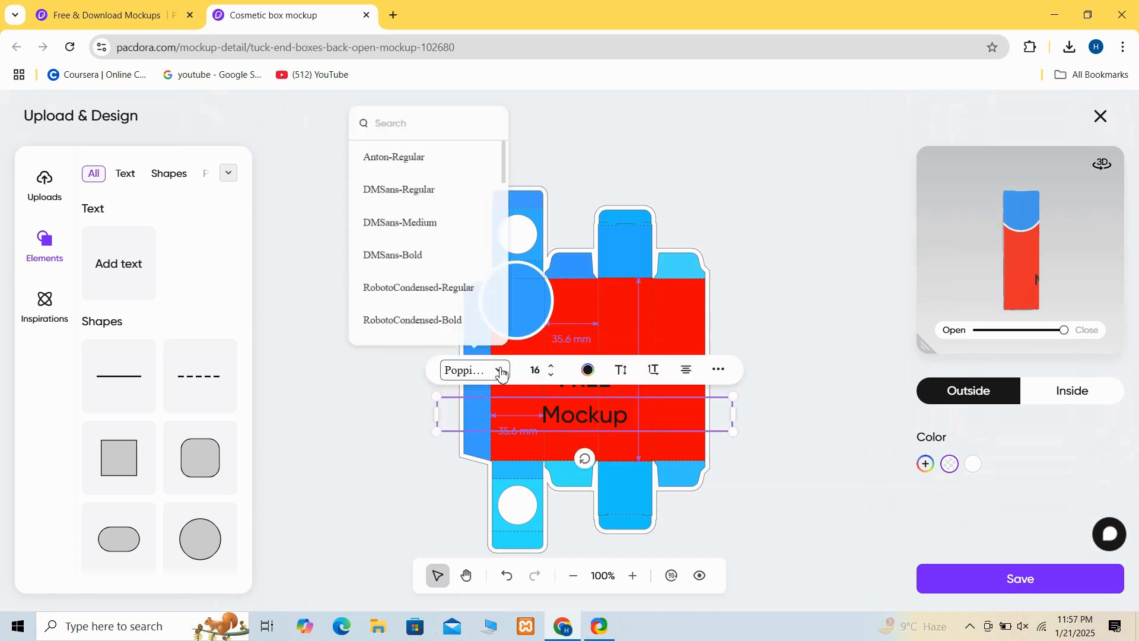
click(455, 326)
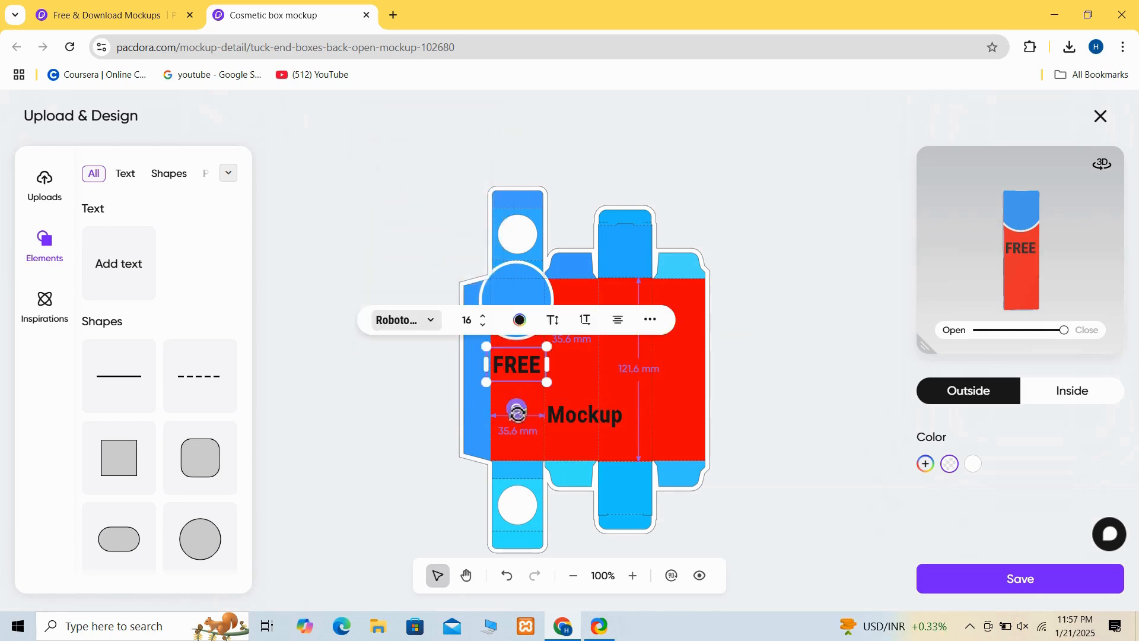
drag(517, 410, 501, 303)
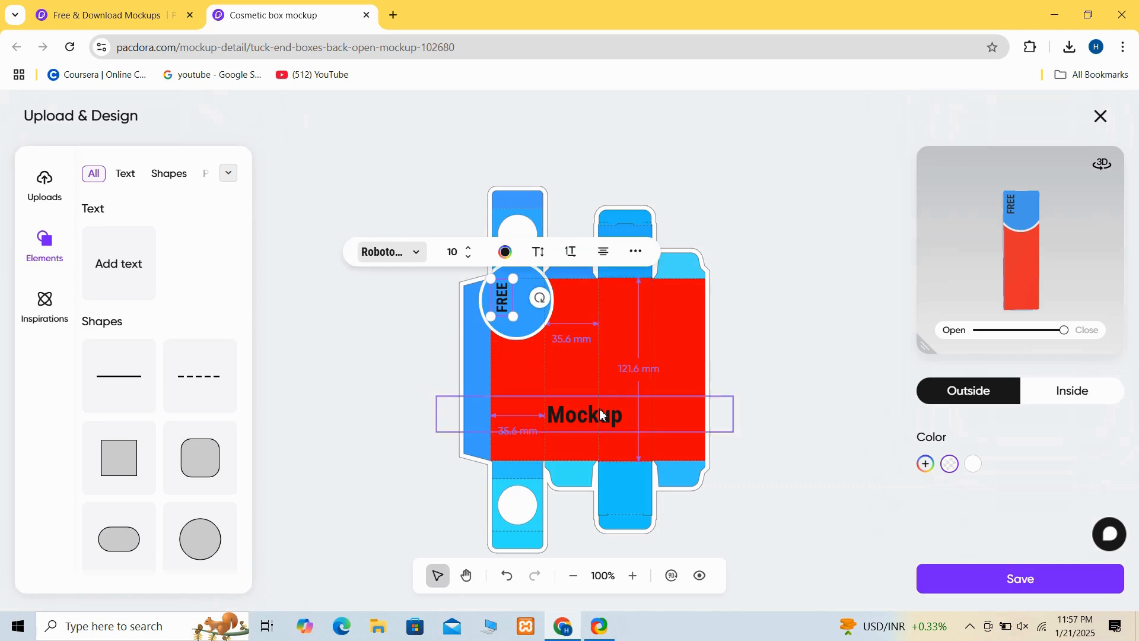
- Rotate the Mockup text vertically over the red panels and shorten its text box to fit the word
click(589, 428)
drag(585, 459, 676, 428)
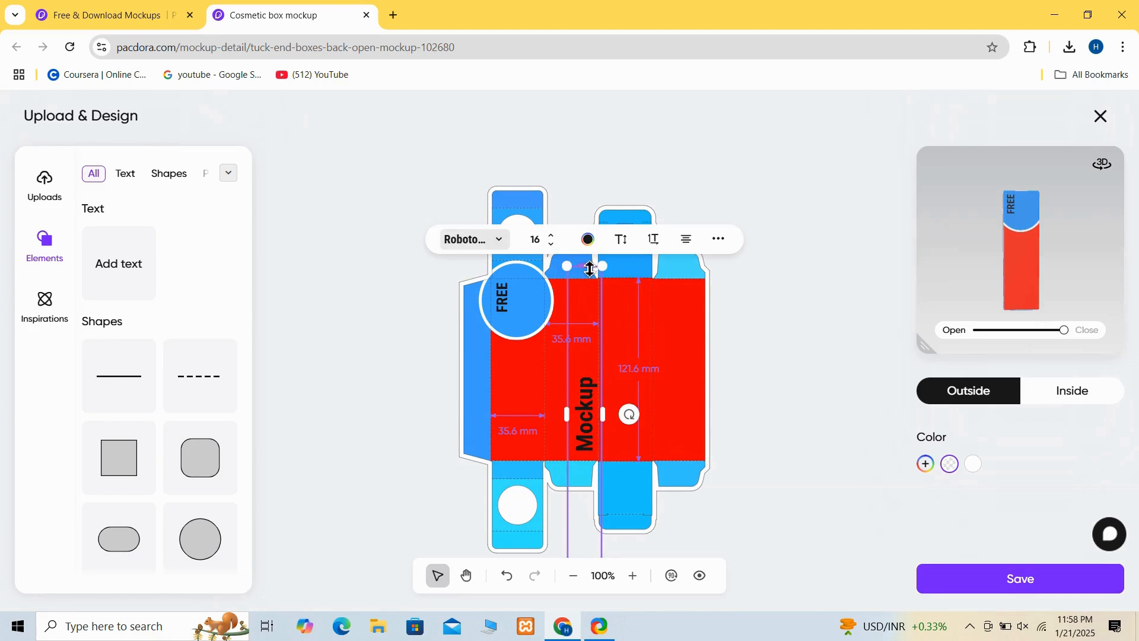
drag(587, 268, 594, 438)
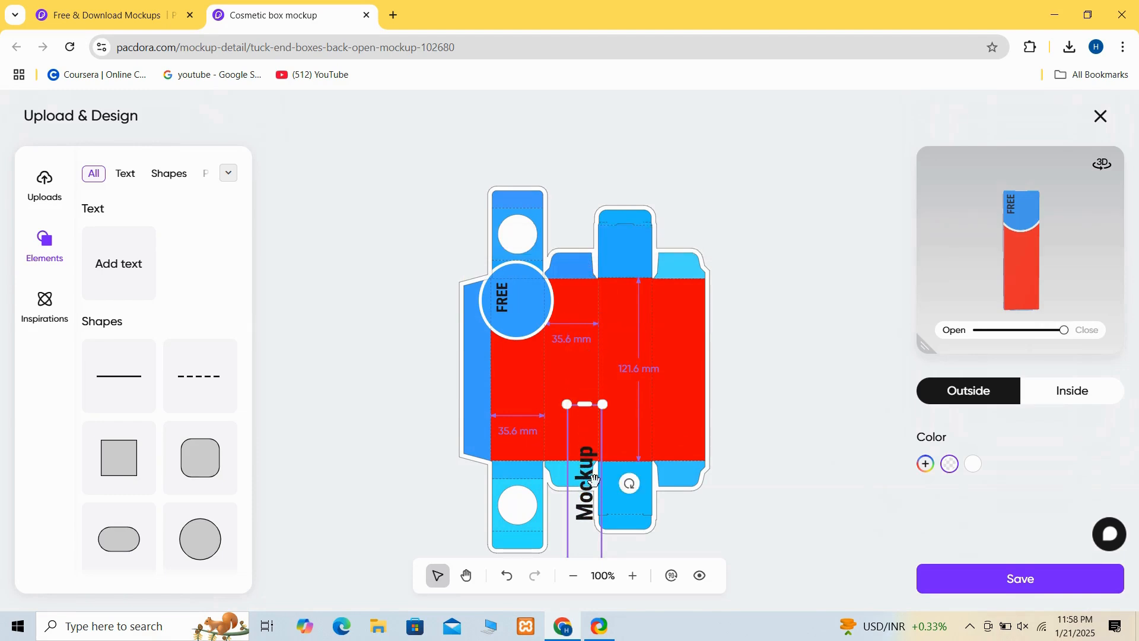
drag(595, 480, 595, 318)
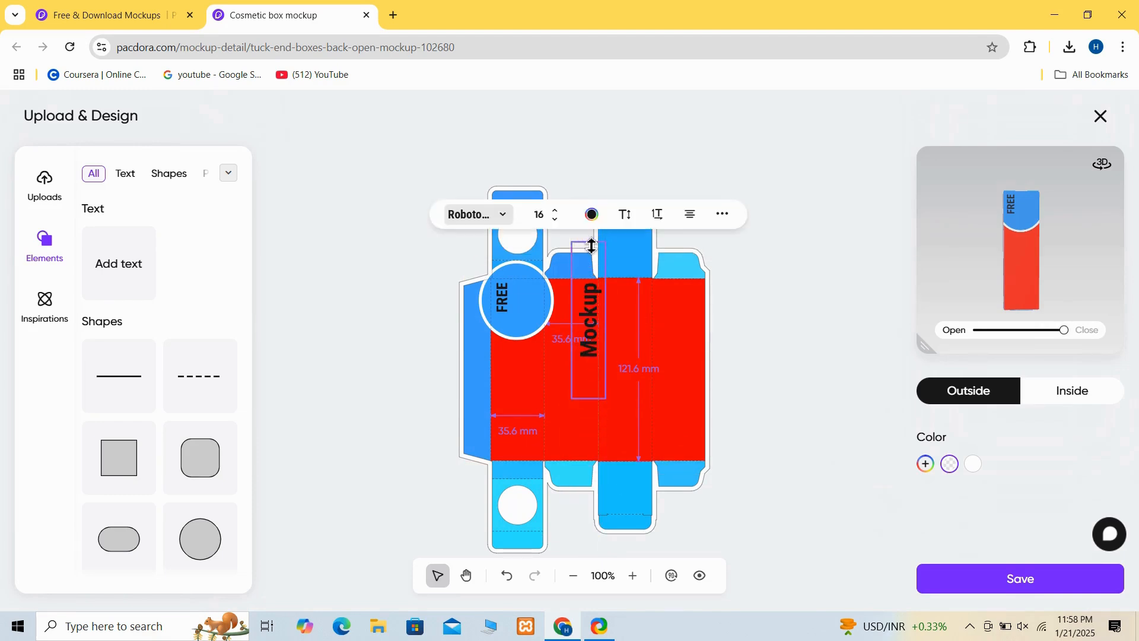
drag(591, 245, 595, 318)
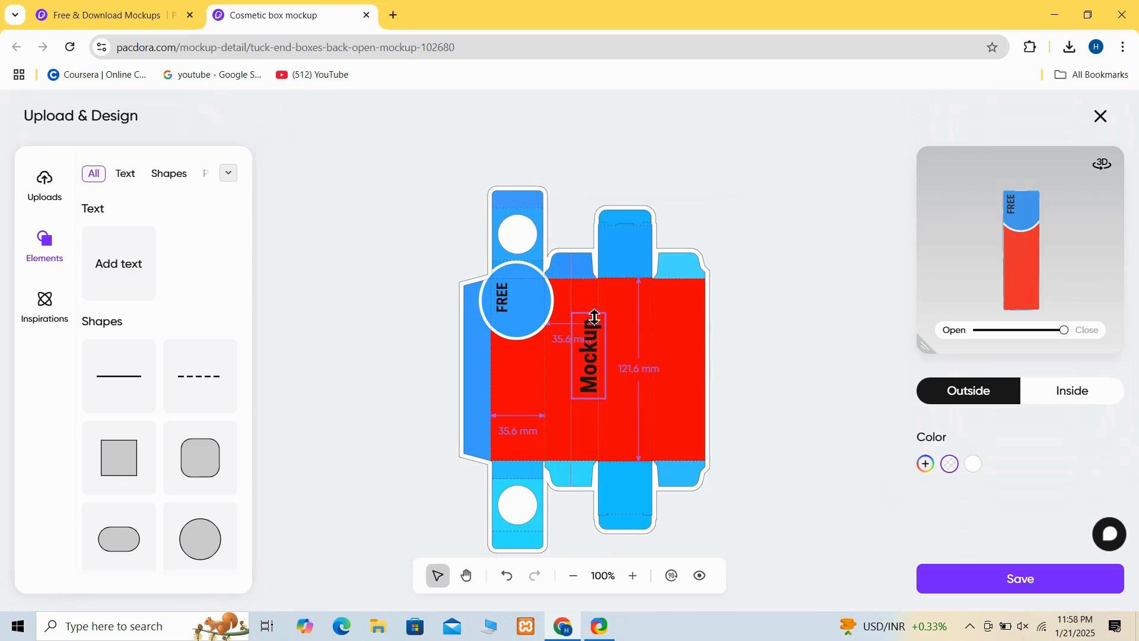
- Move the vertical Mockup text into the blue circle beside FREE and scale it down to fit inside
click(597, 356)
click(617, 351)
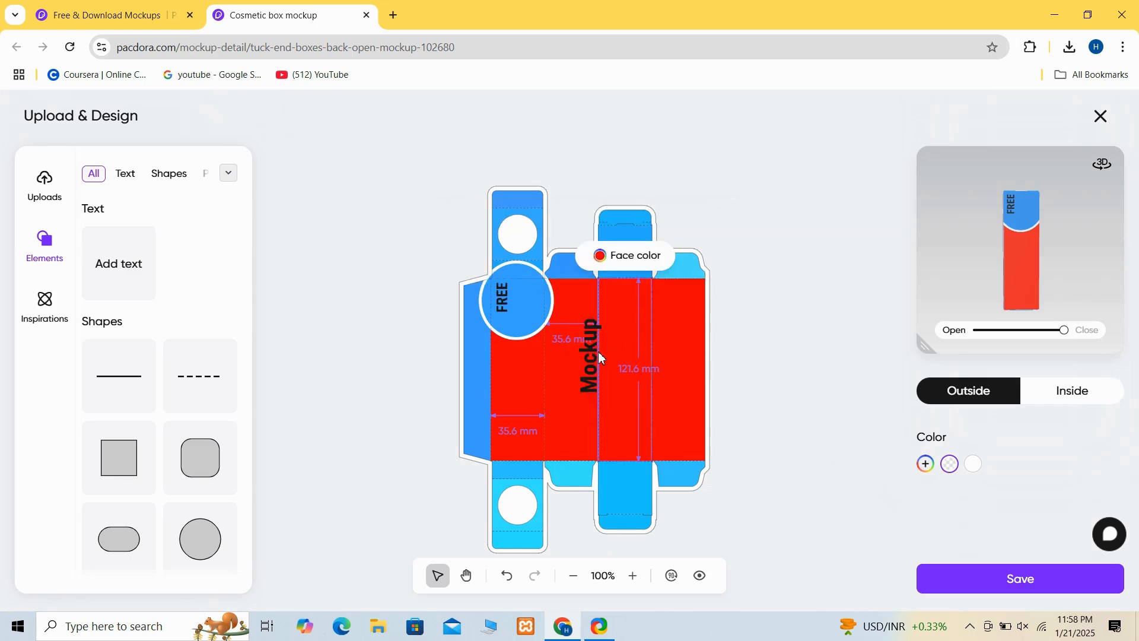
drag(598, 359, 526, 292)
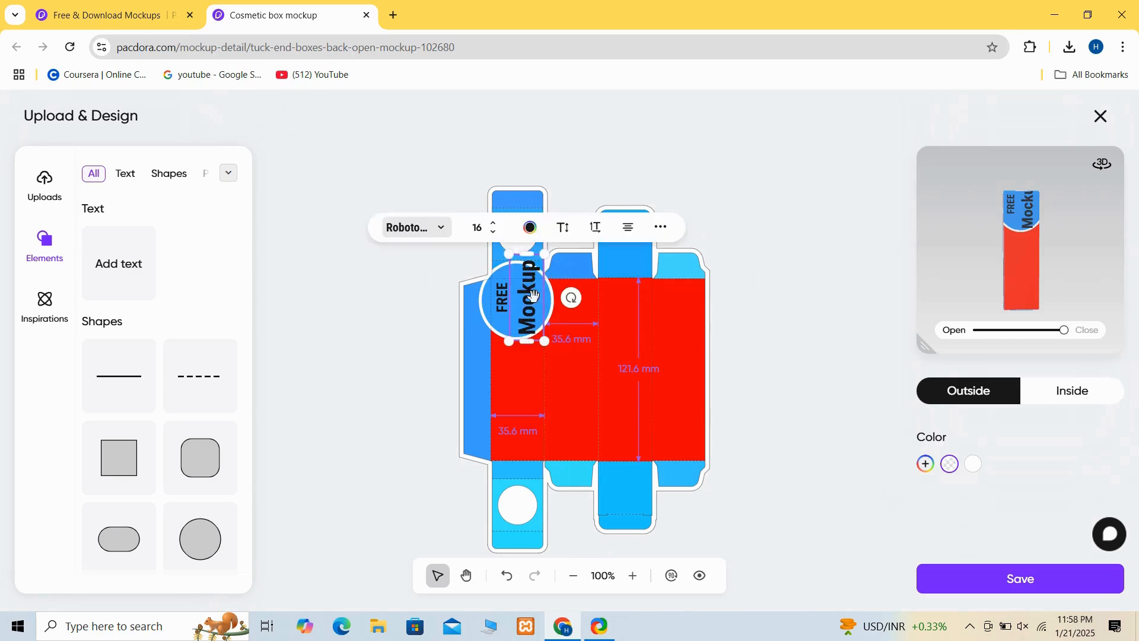
drag(548, 346, 500, 302)
- Change the colour of the FREE and Mockup texts in the blue circle to white
click(502, 302)
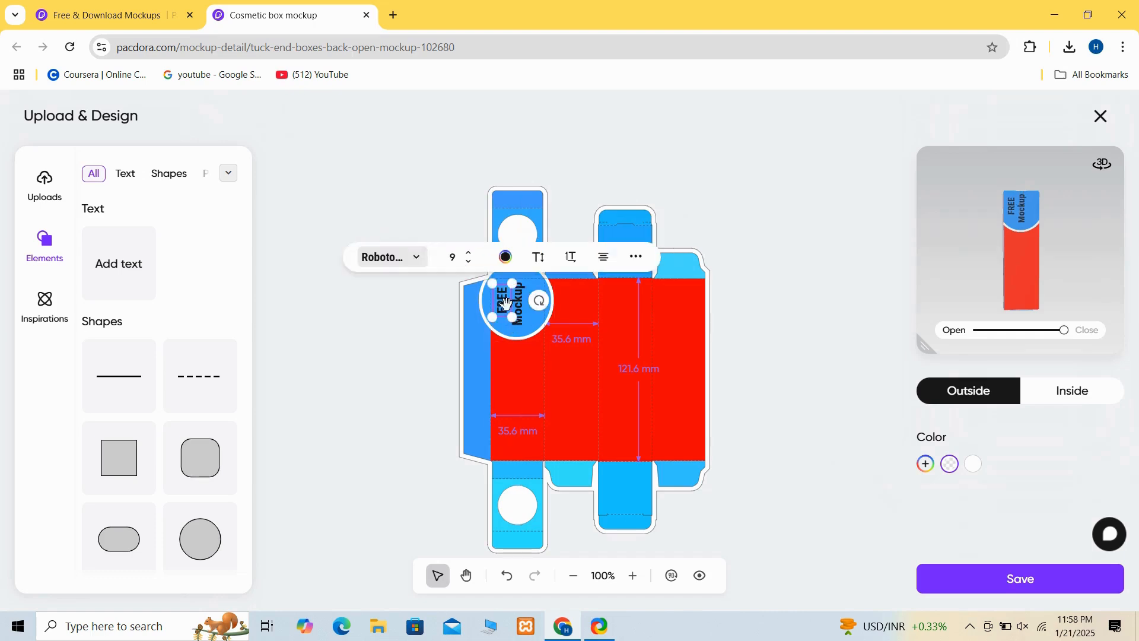
click(506, 258)
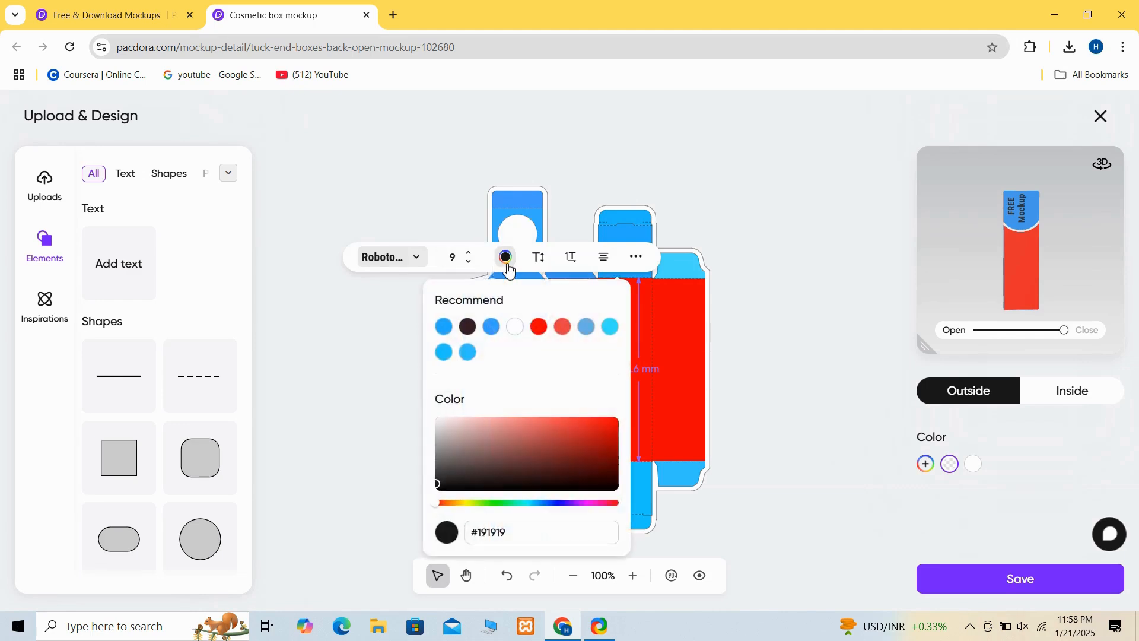
click(515, 331)
click(736, 159)
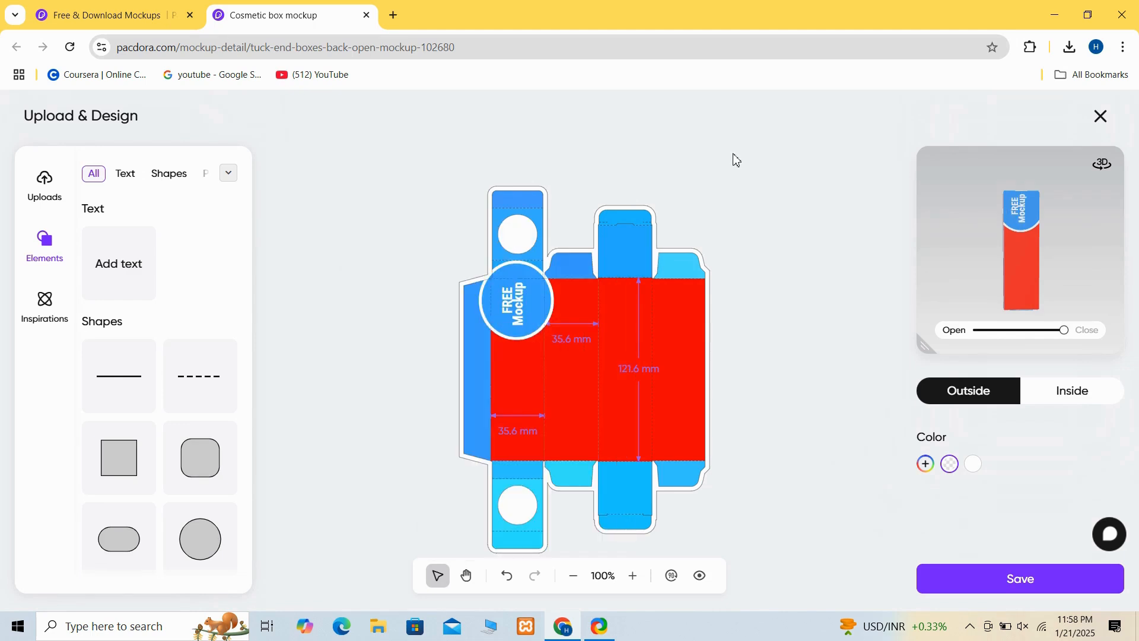
- Add a vertical text reading TOOTHPASTE at size 10 on the first red panel, just below the blue circle
click(141, 266)
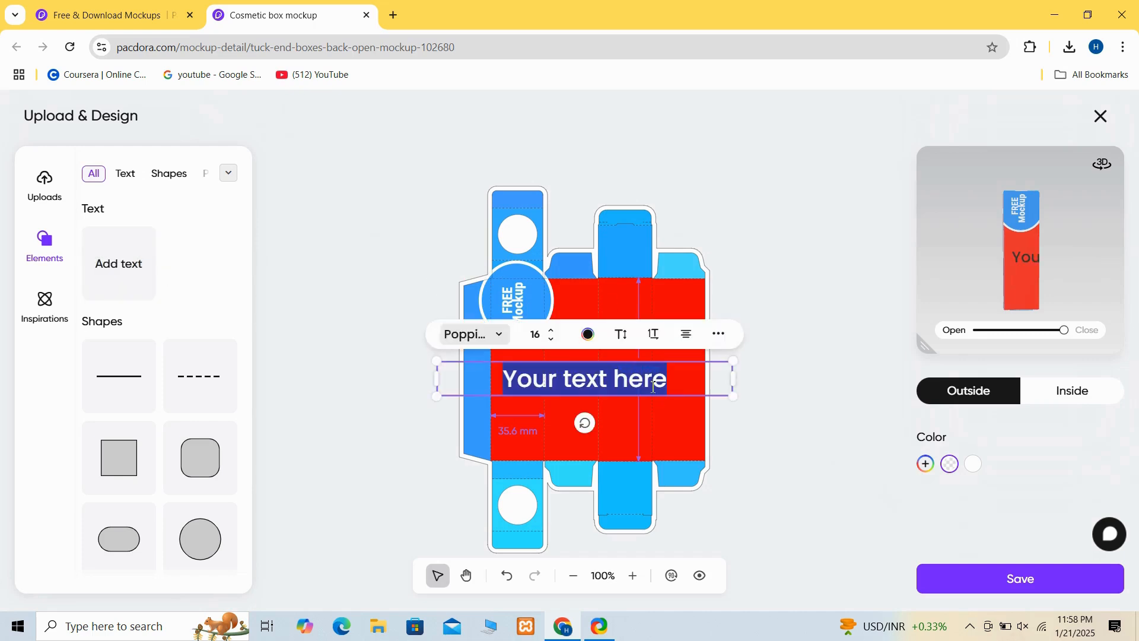
click(688, 381)
key(BackSpace)
key(BackSpace)
key(BackSpace)
key(BackSpace)
key(BackSpace)
key(BackSpace)
key(BackSpace)
key(BackSpace)
key(BackSpace)
key(BackSpace)
key(BackSpace)
key(BackSpace)
key(BackSpace)
key(BackSpace)
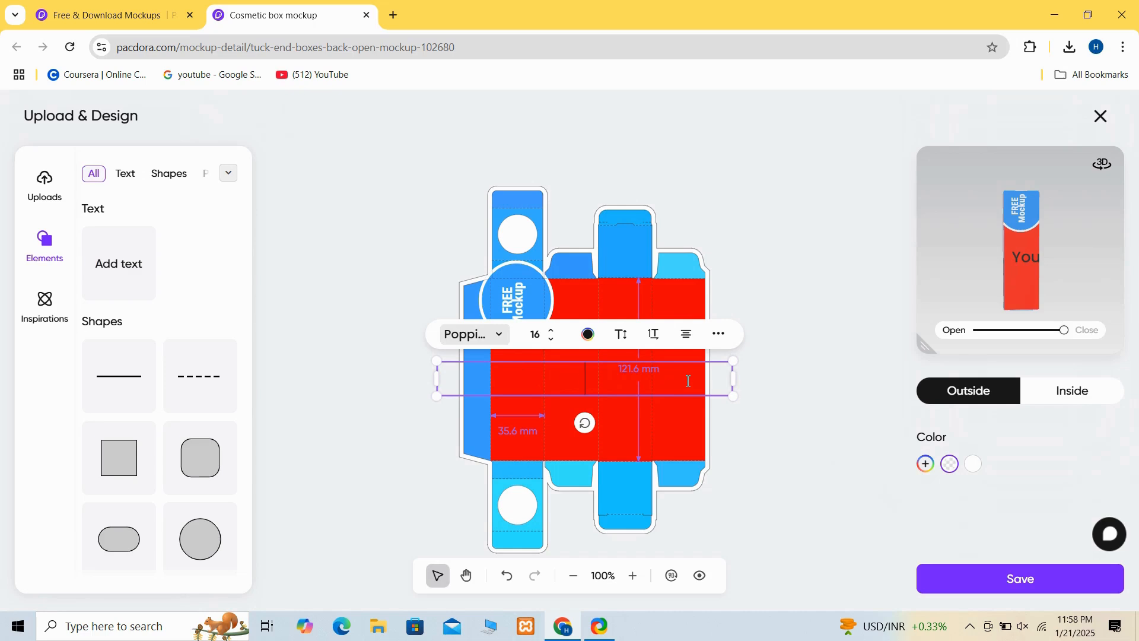
text(TOOTHPASTE)
drag(573, 432, 666, 376)
drag(554, 304, 517, 370)
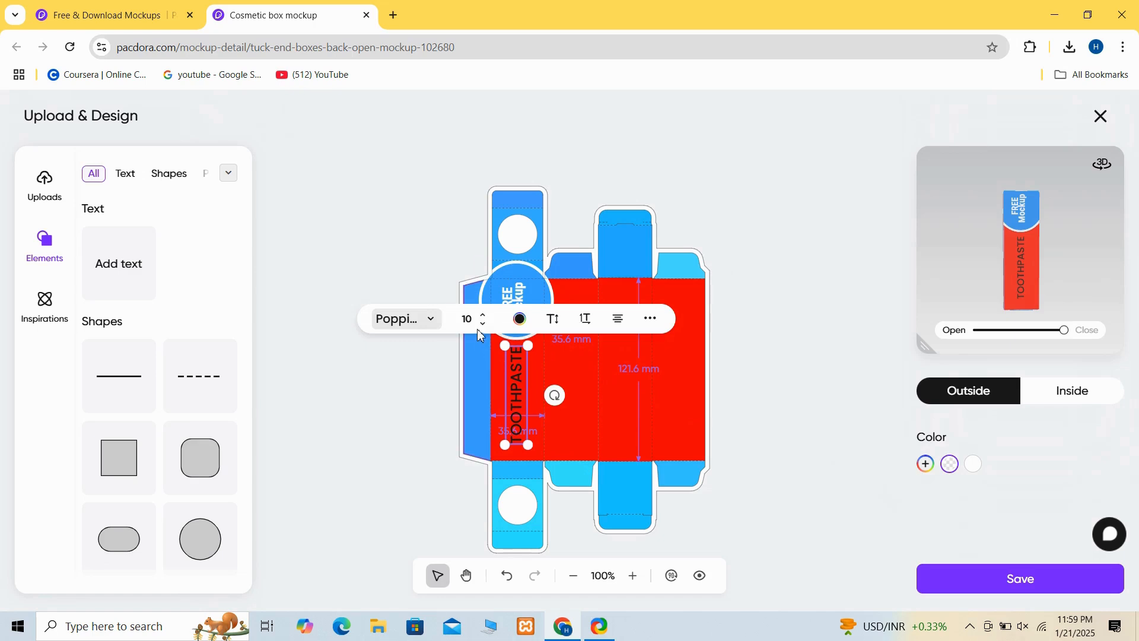
- Colour the TOOTHPASTE text white (#ffffff) and set its font to RobotoCondensed-Bold
click(520, 319)
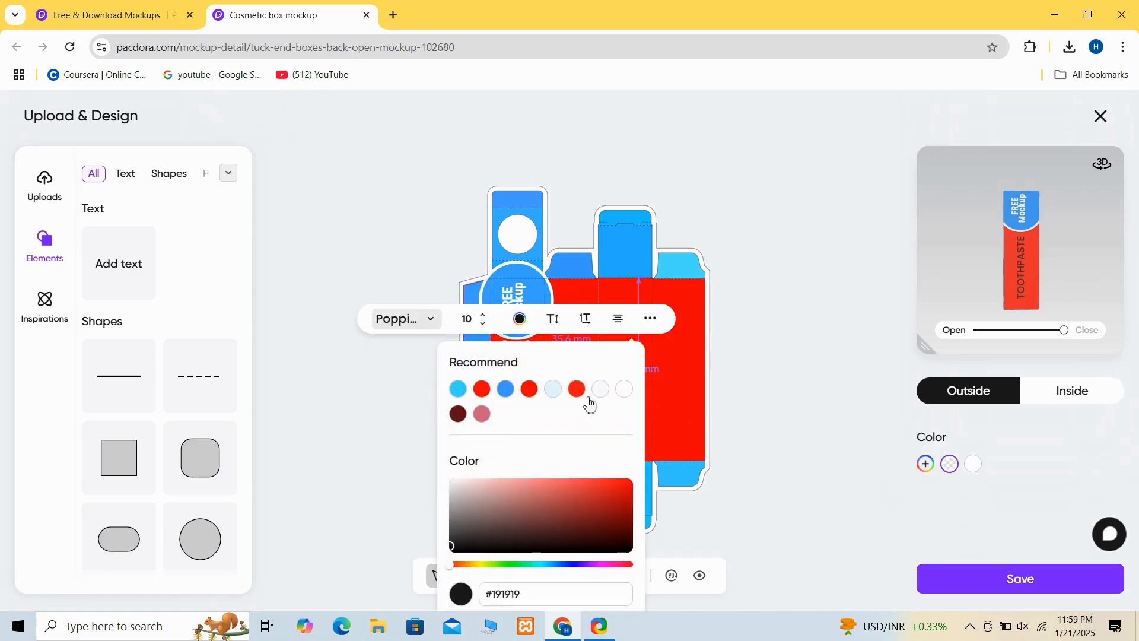
click(626, 391)
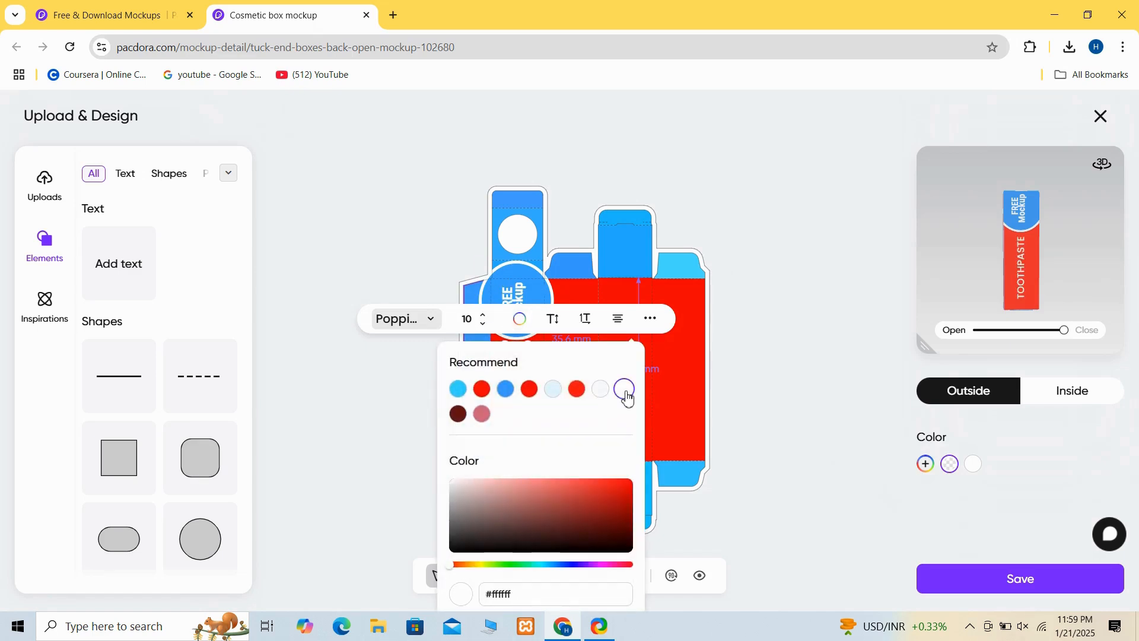
click(750, 386)
click(510, 406)
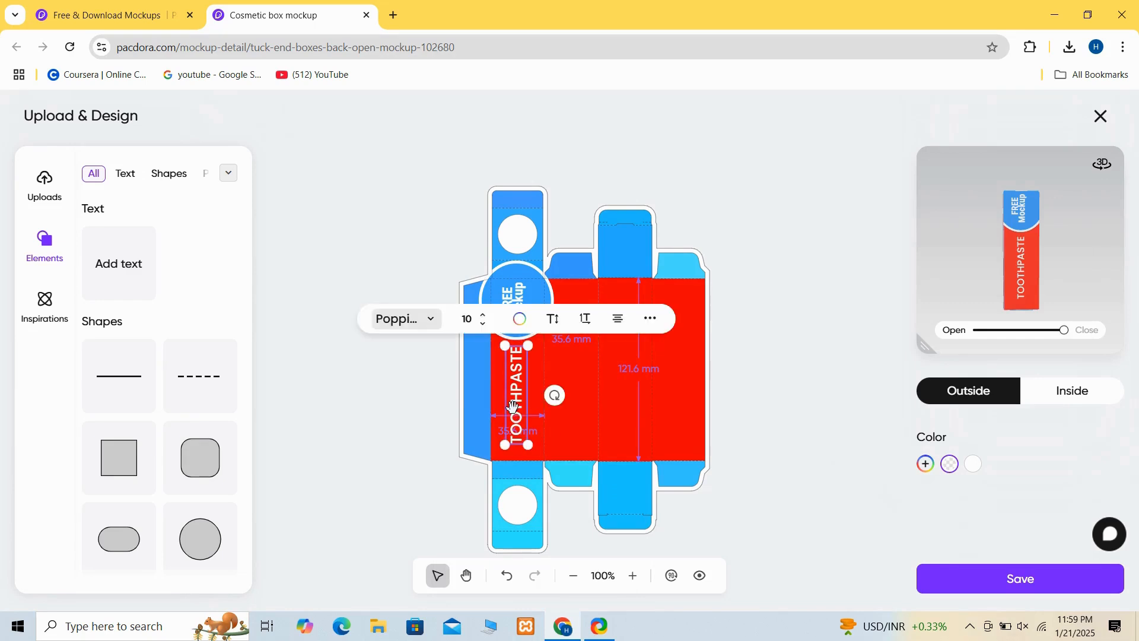
click(429, 321)
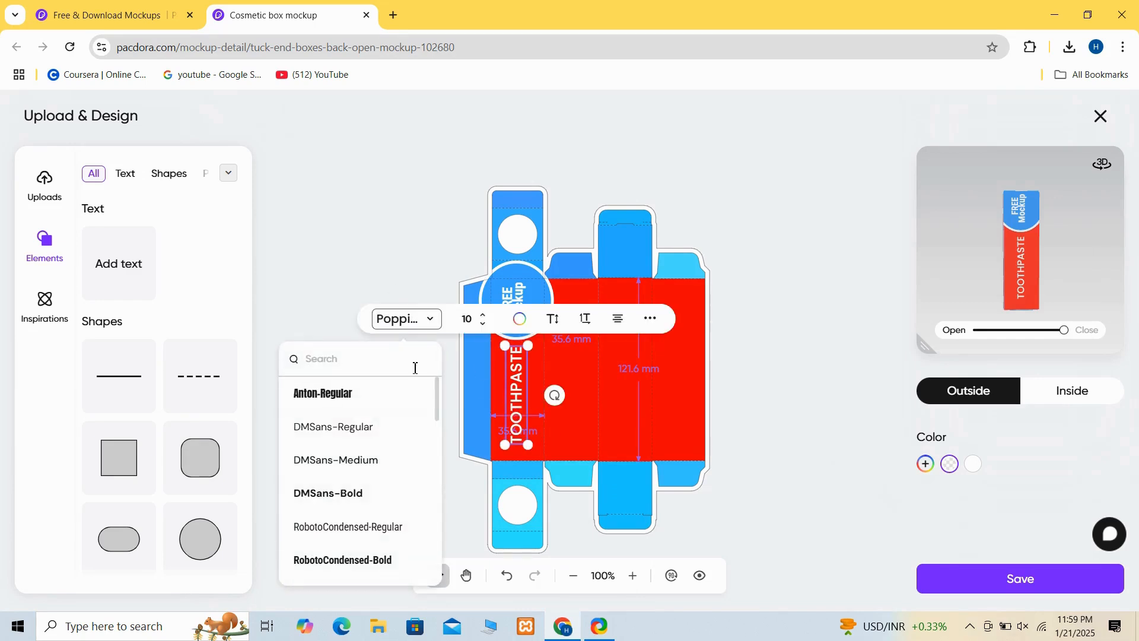
click(375, 561)
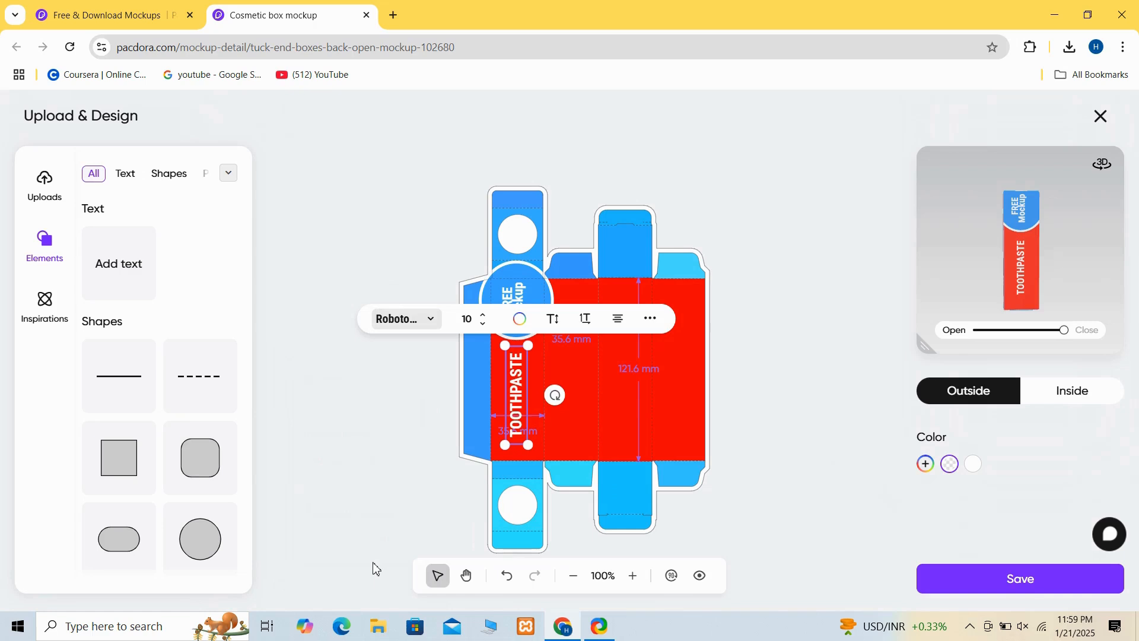
click(775, 452)
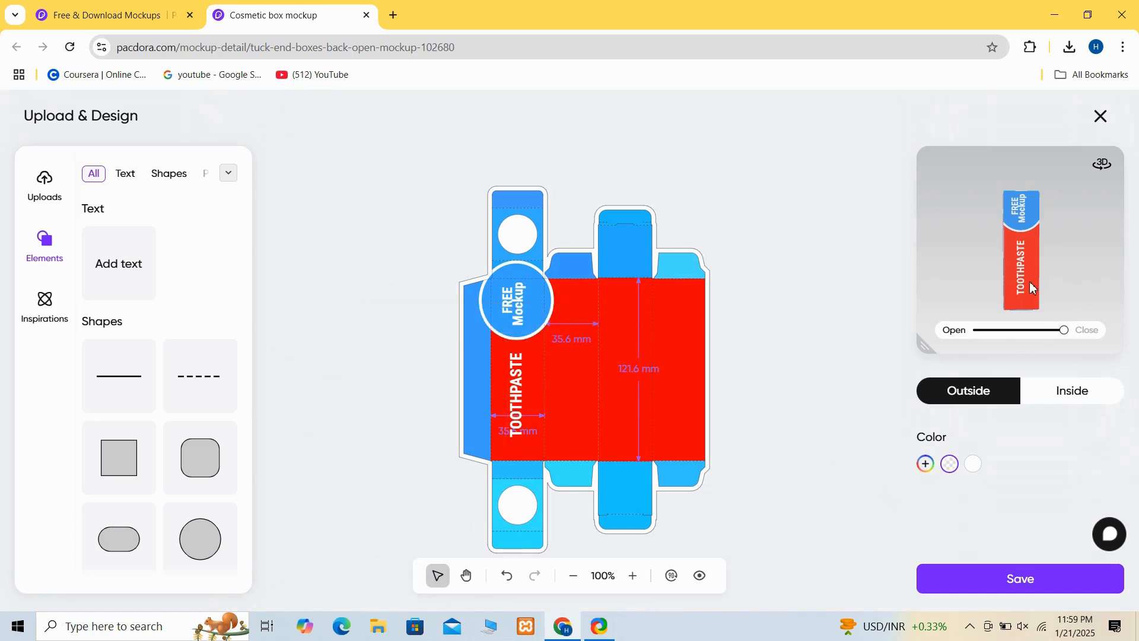
- Save the box artwork and open the finished box mockup in 3D Design
mouse_move(1022, 287)
mouse_down()
mouse_move(905, 290)
mouse_move(1063, 275)
mouse_move(1027, 283)
mouse_up()
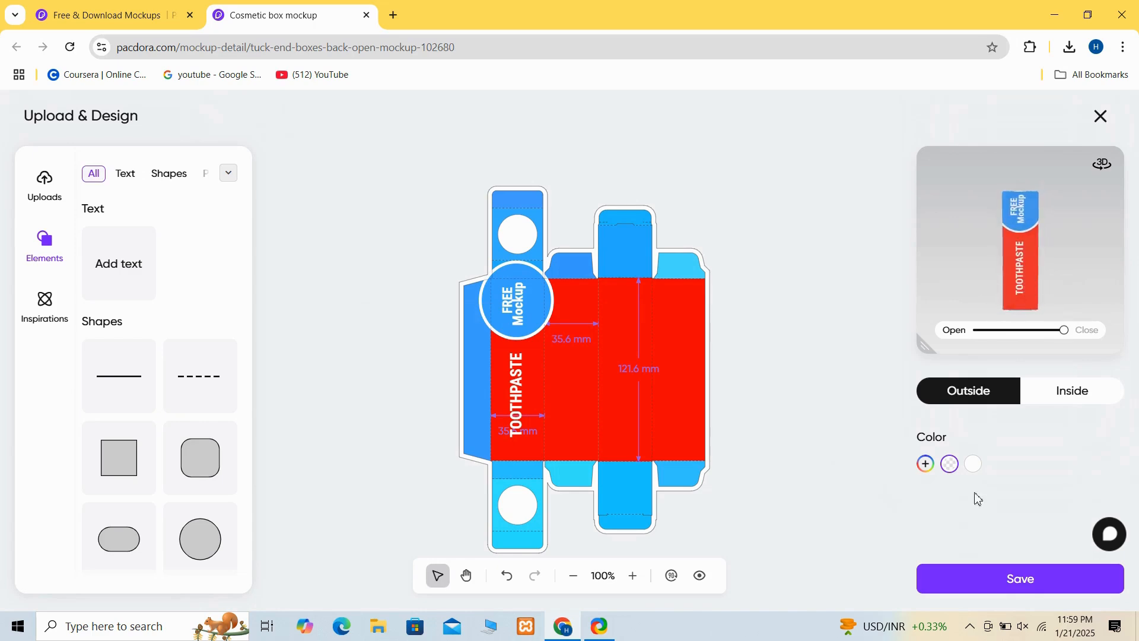
click(1001, 576)
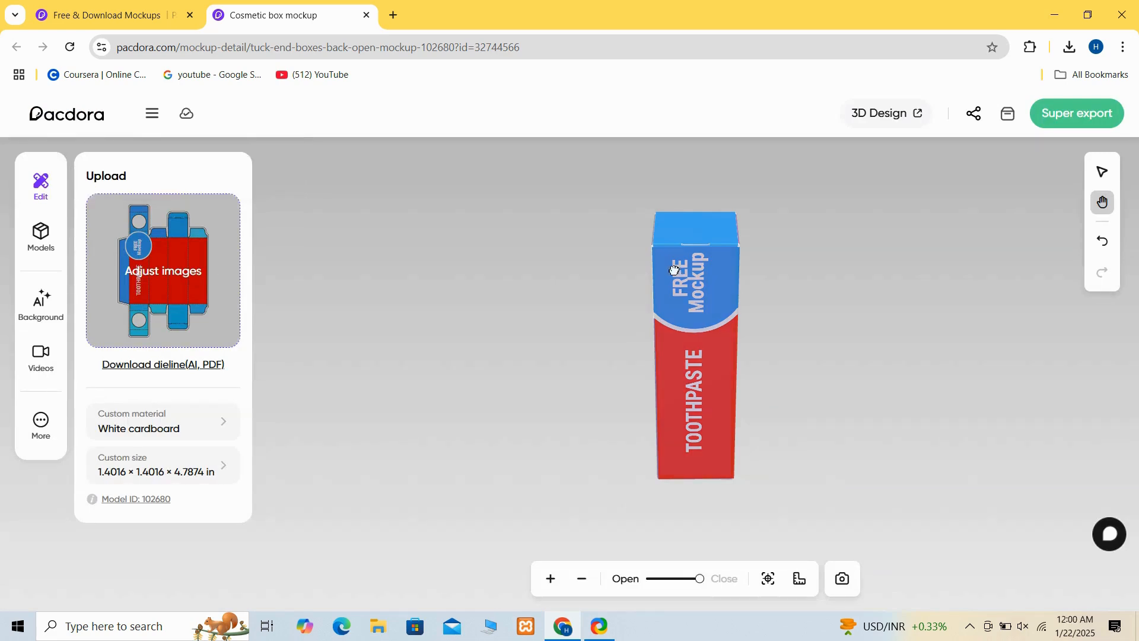
drag(674, 271, 665, 251)
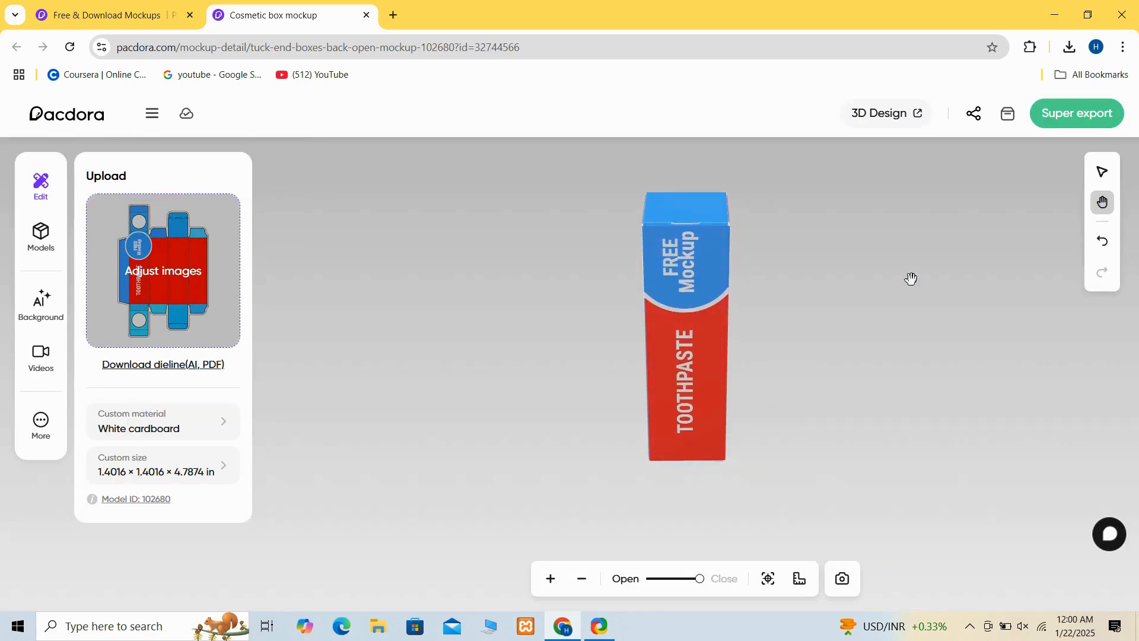
click(889, 119)
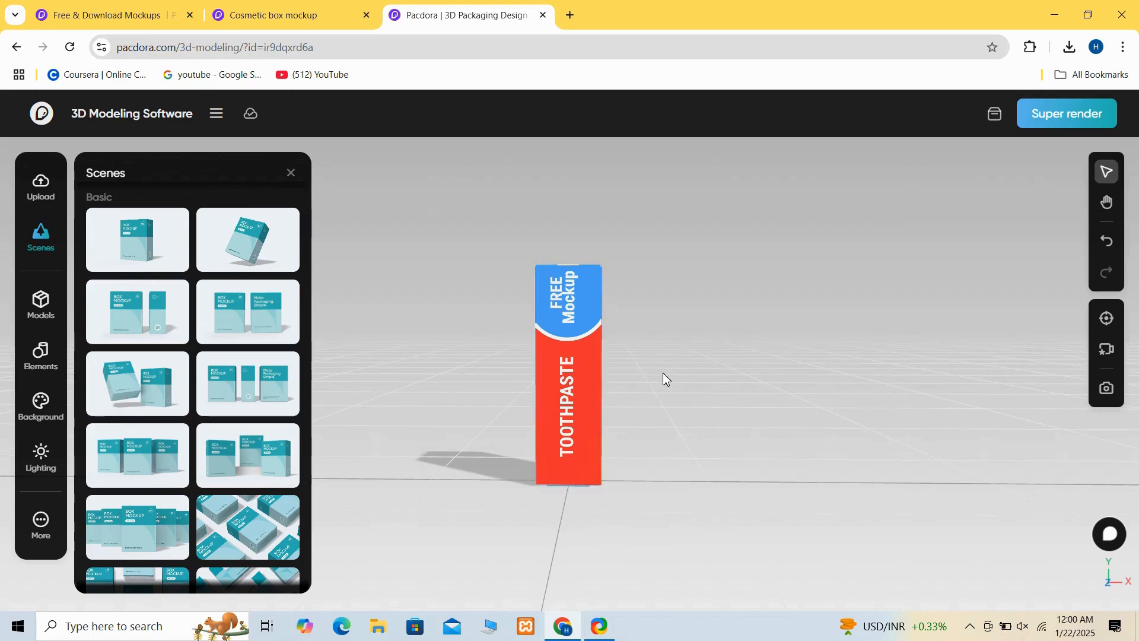